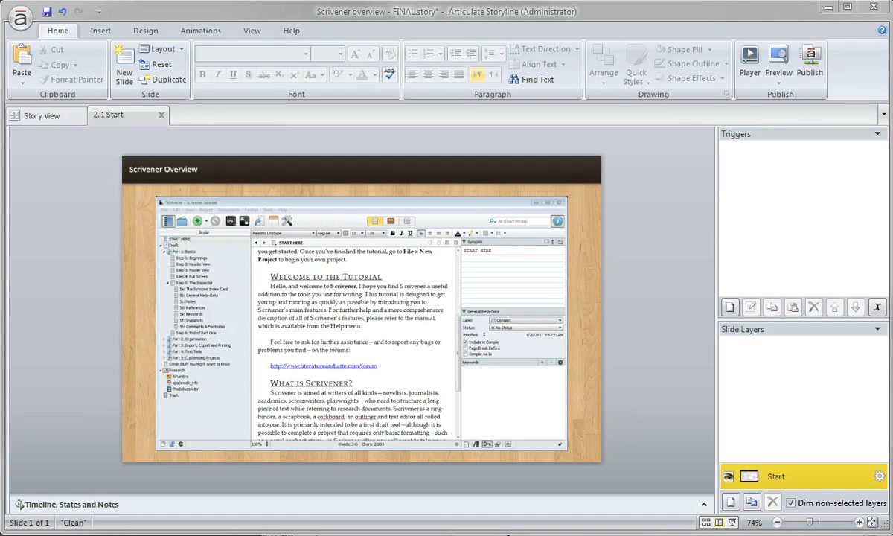
# Step: Copy the Scrivener screenshot picture from the slide
pyautogui.click(262, 340)
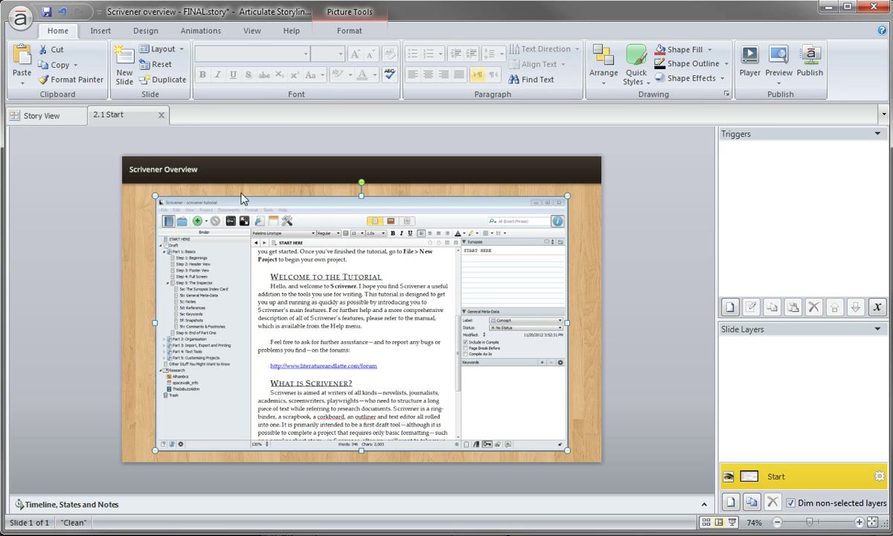
pyautogui.click(99, 31)
pyautogui.click(221, 85)
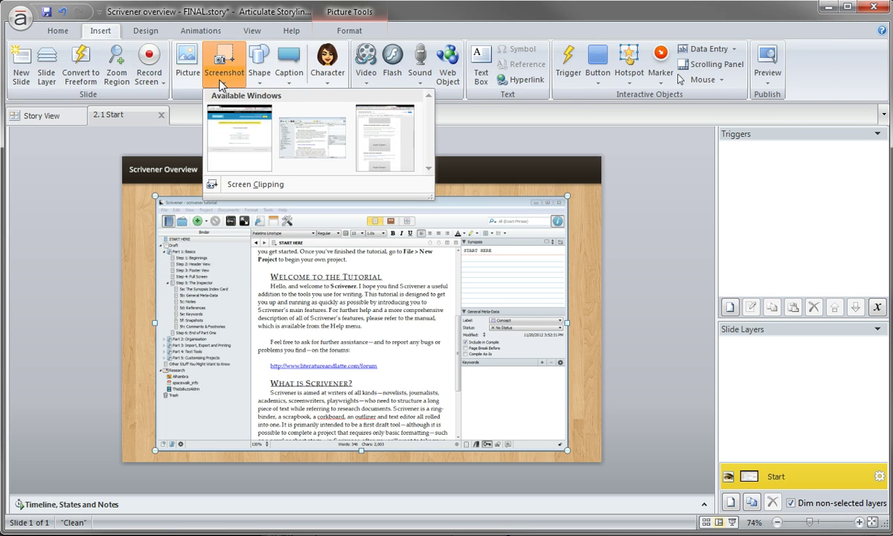
pyautogui.press('Escape')
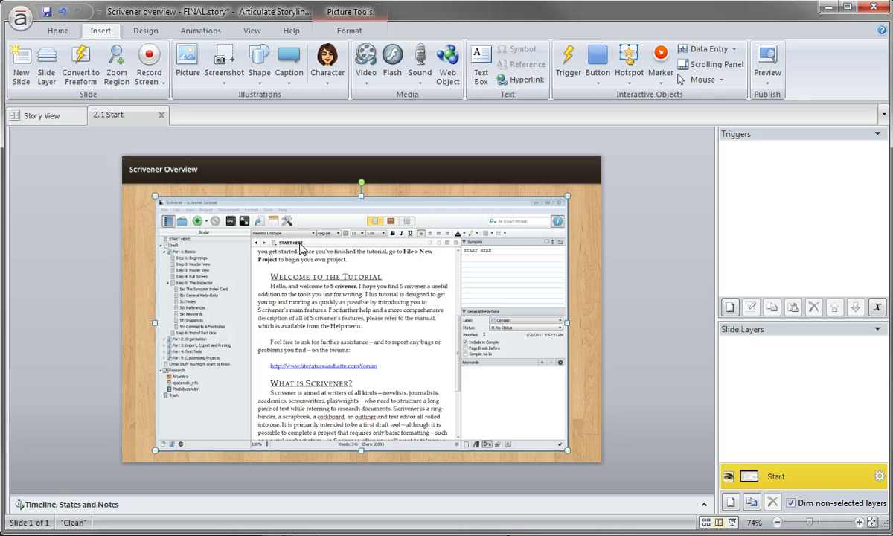
pyautogui.rightClick(323, 208)
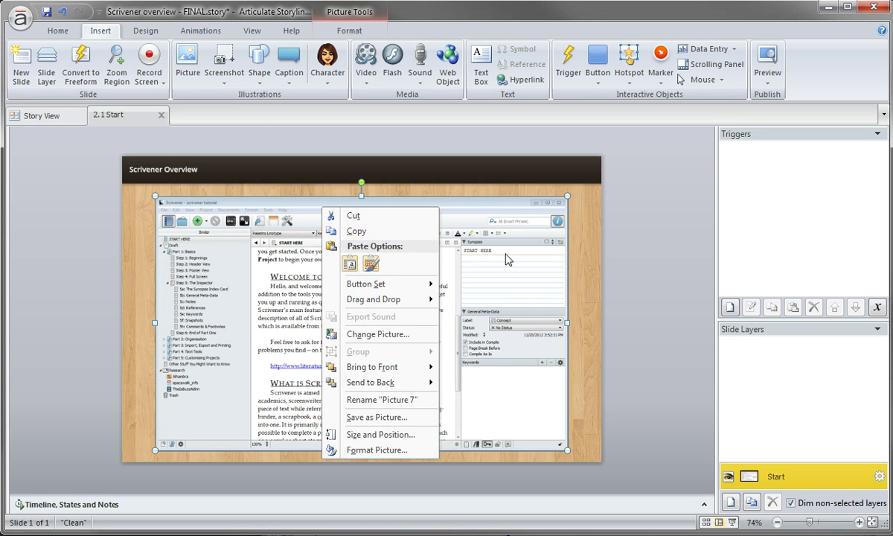
pyautogui.press('Escape')
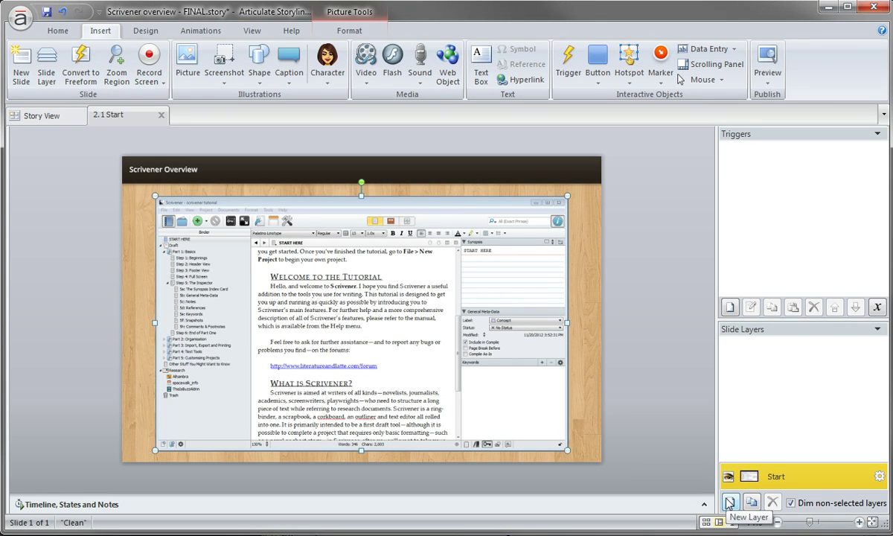
# Step: Add a new slide layer and name it Binder
pyautogui.click(729, 502)
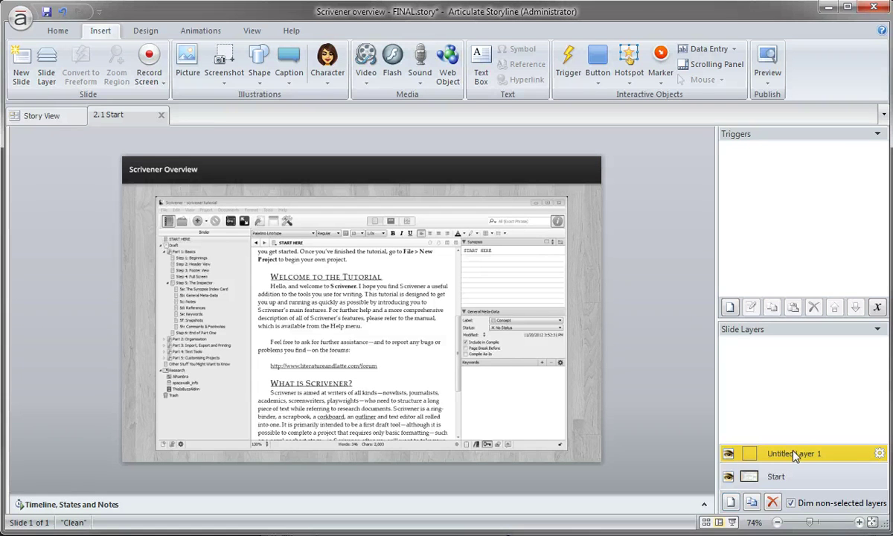
pyautogui.doubleClick(793, 451)
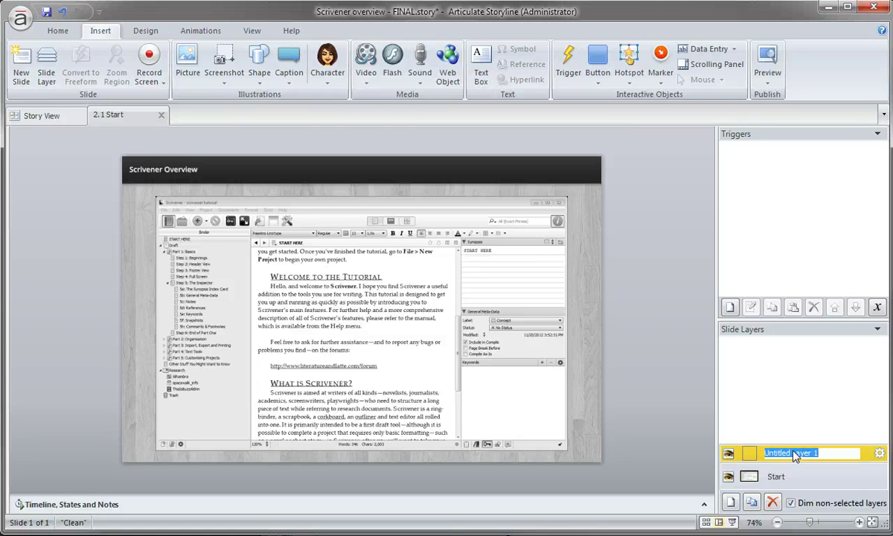
pyautogui.write('Binder')
pyautogui.press('Return')
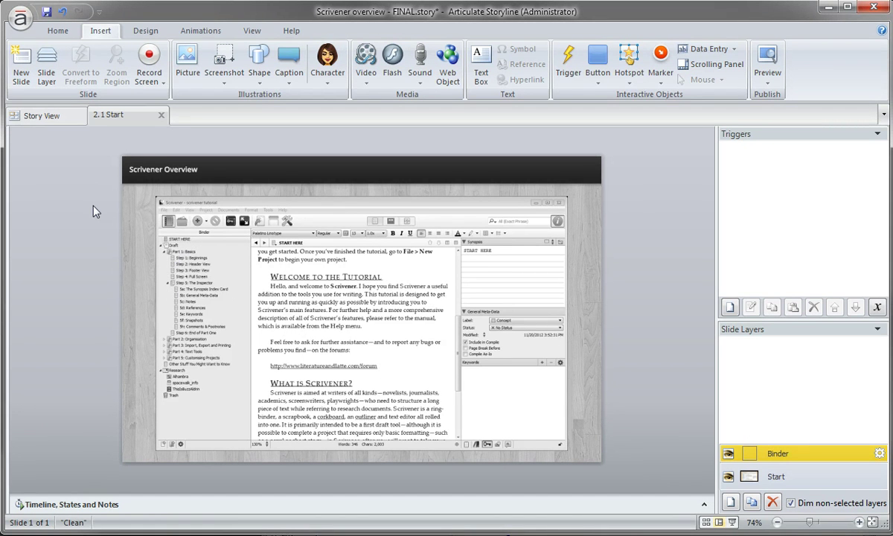
# Step: Paste the screenshot onto the Binder layer and enlarge it over the slide
pyautogui.hotkey('ctrl', 'a')
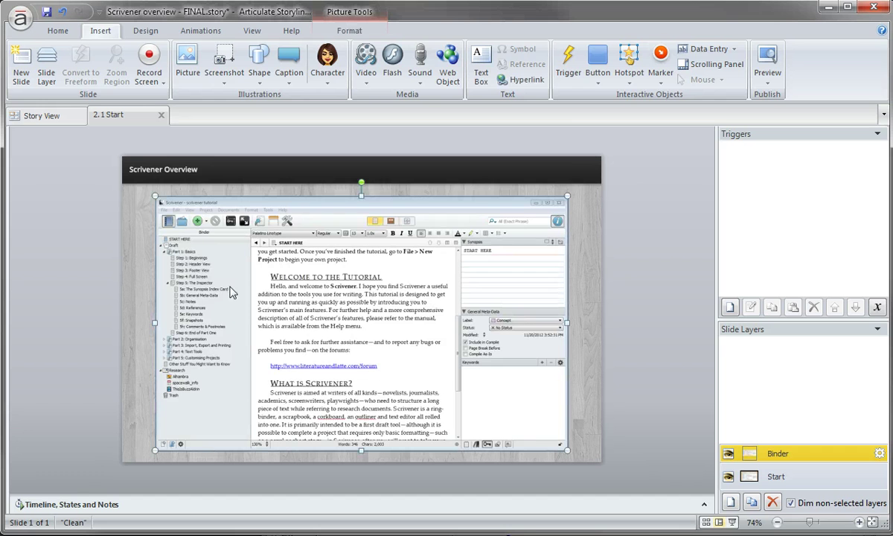
pyautogui.moveTo(216, 269); pyautogui.dragTo(279, 204)
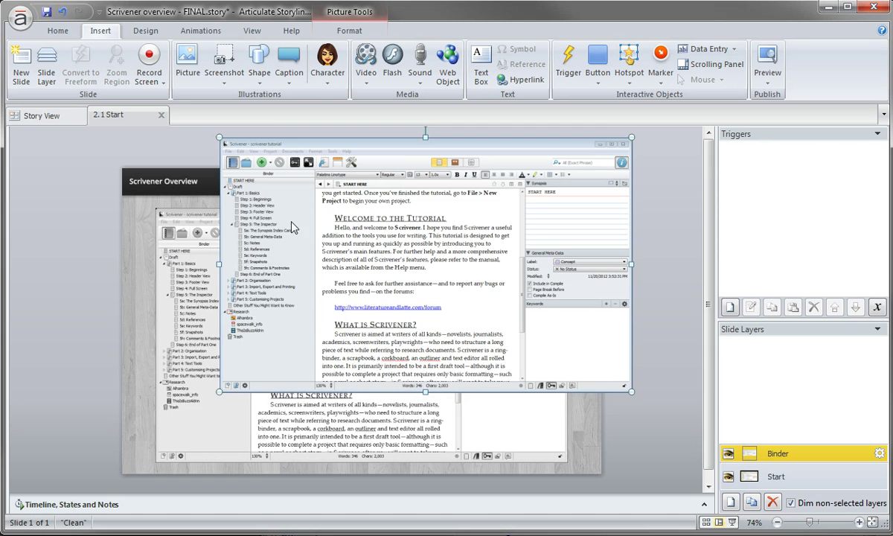
pyautogui.moveTo(247, 208); pyautogui.dragTo(257, 223)
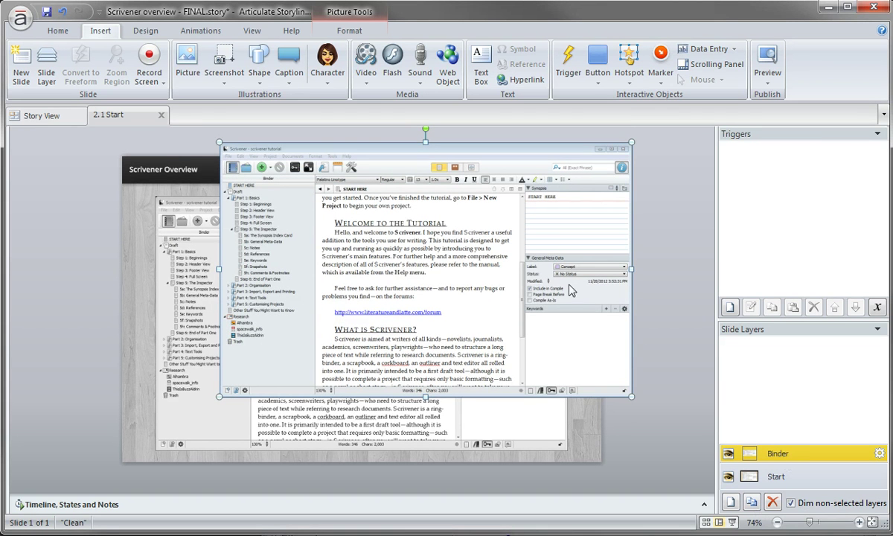
pyautogui.scroll(-2, 545, 279)
pyautogui.scroll(-2, 546, 280)
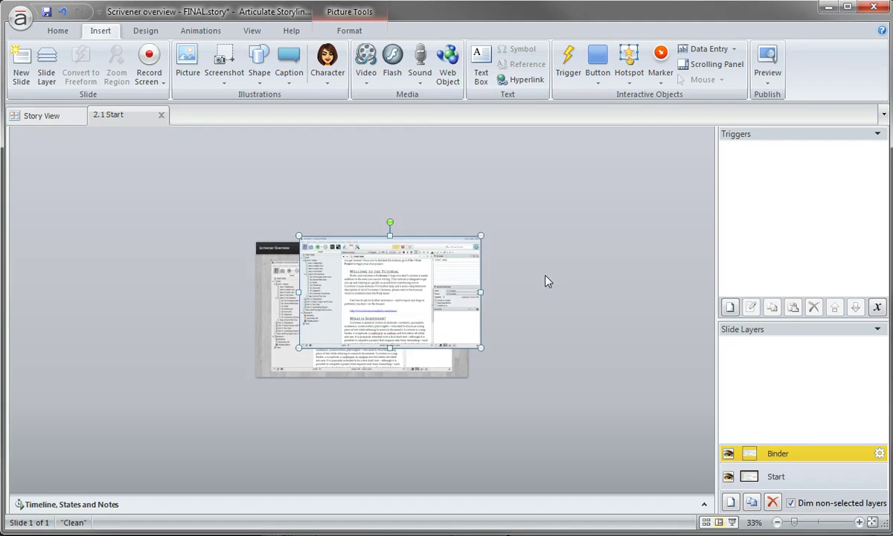
pyautogui.moveTo(395, 264); pyautogui.dragTo(382, 248)
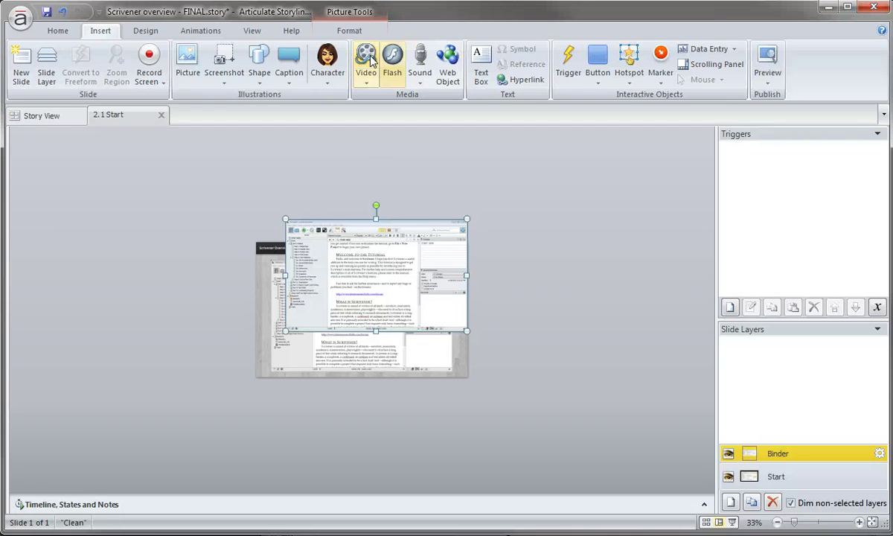
# Step: Reset the pasted picture's formatting and size, then move it up and left
pyautogui.click(349, 30)
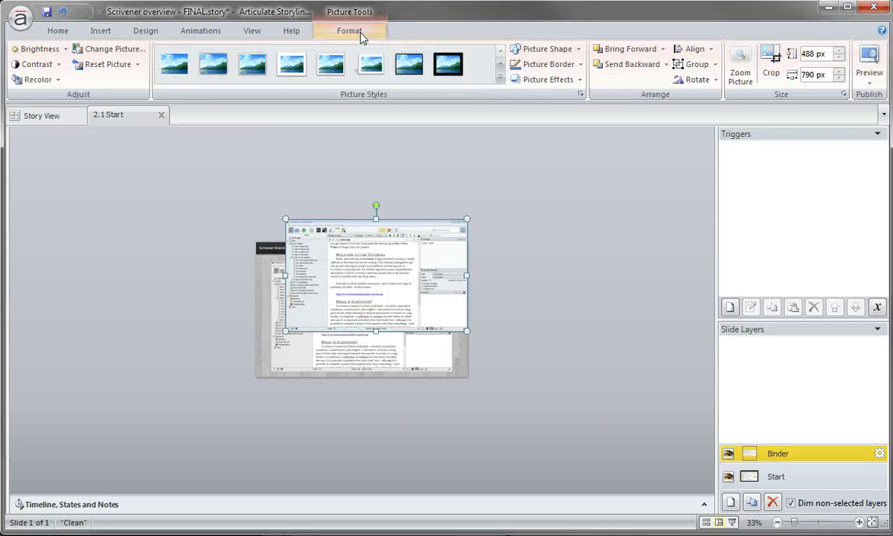
pyautogui.click(138, 67)
pyautogui.click(141, 97)
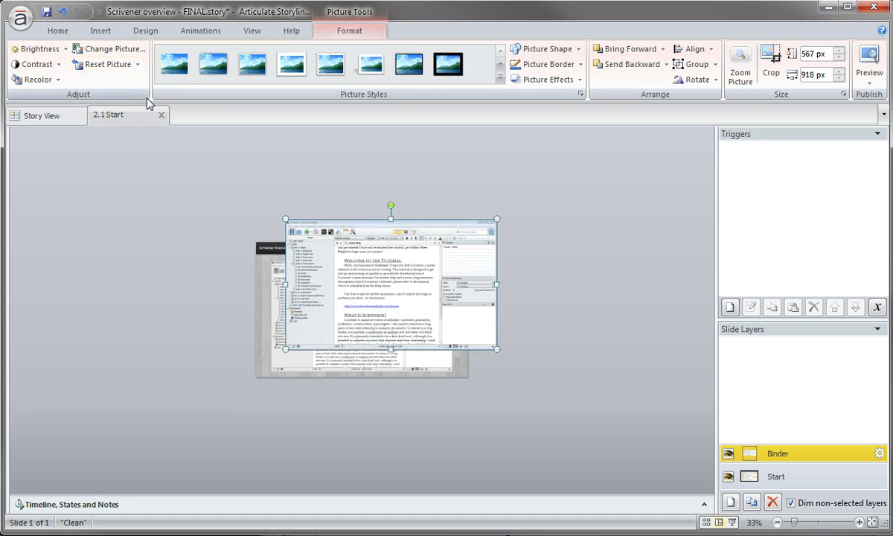
pyautogui.moveTo(344, 296); pyautogui.dragTo(339, 315)
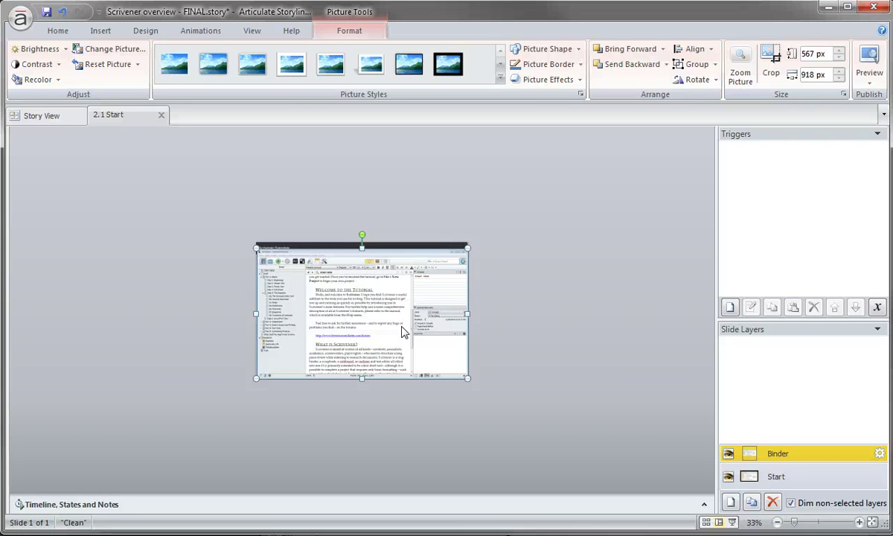
pyautogui.moveTo(402, 331); pyautogui.dragTo(302, 171)
# Step: In Size and Position, set the screenshot to 100% scale (1188 × 734 px)
pyautogui.rightClick(307, 175)
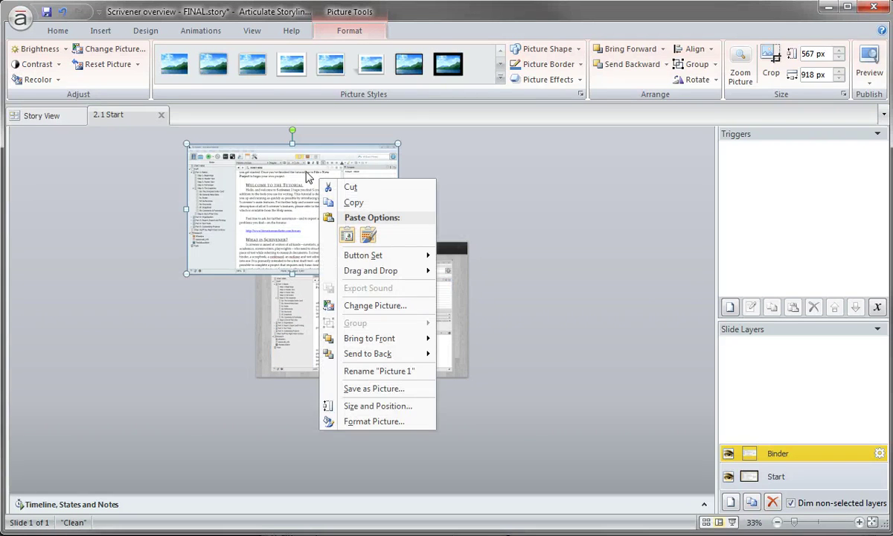
pyautogui.click(358, 406)
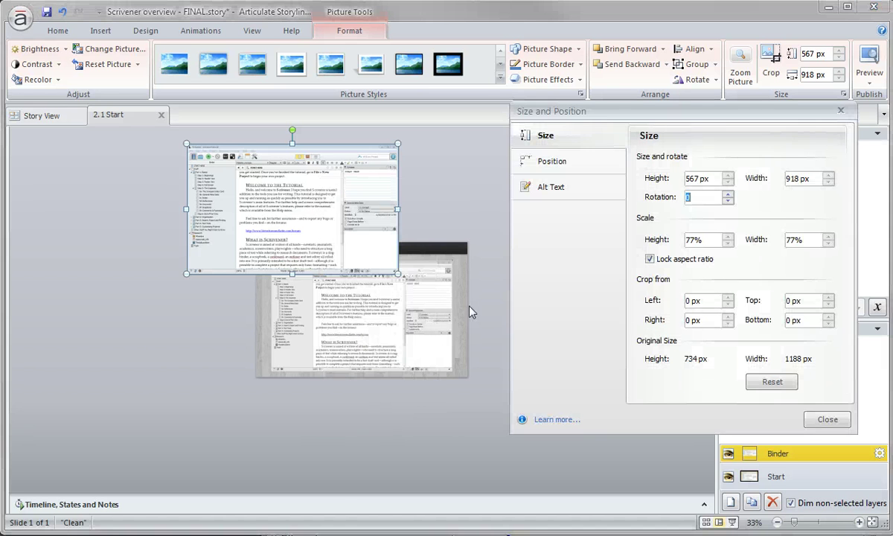
pyautogui.moveTo(587, 110); pyautogui.dragTo(563, 104)
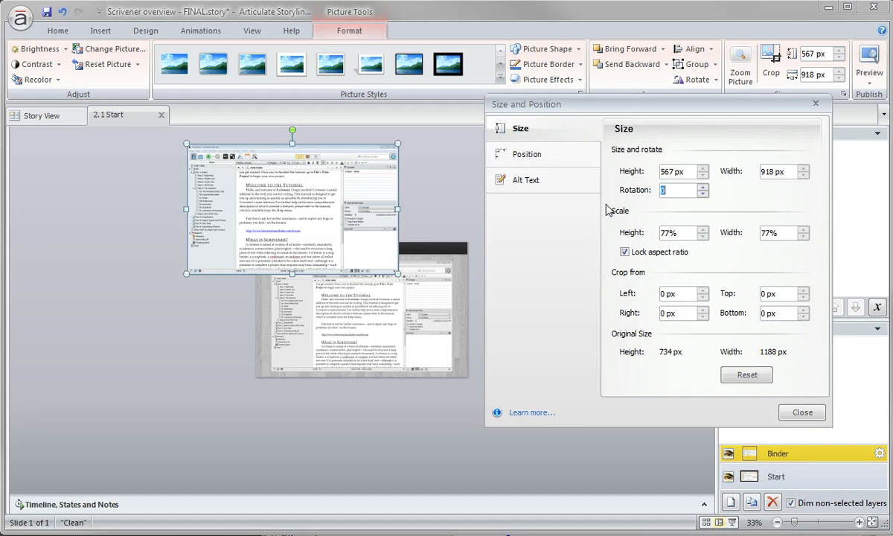
pyautogui.click(672, 232)
pyautogui.write('100')
pyautogui.press('Tab')
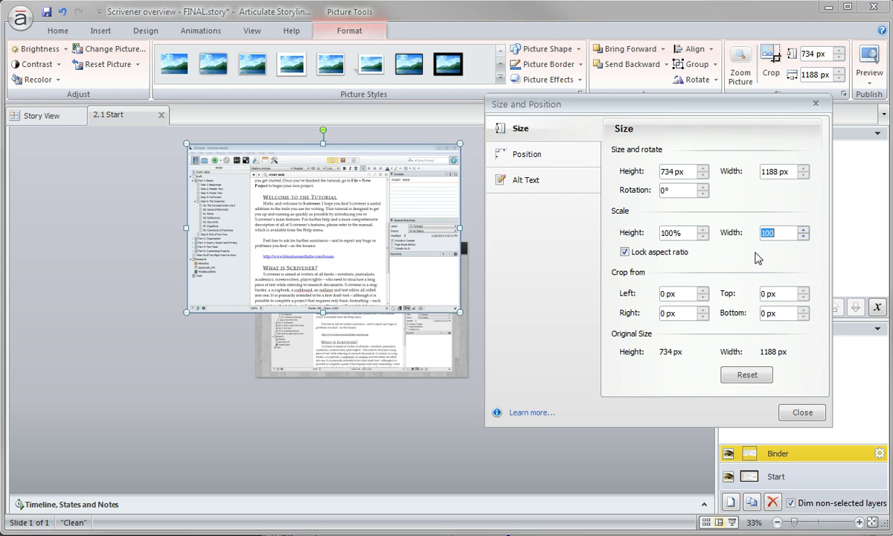
pyautogui.press('Tab')
# Step: Move the full-size screenshot down and to the right
pyautogui.moveTo(279, 262); pyautogui.dragTo(337, 296)
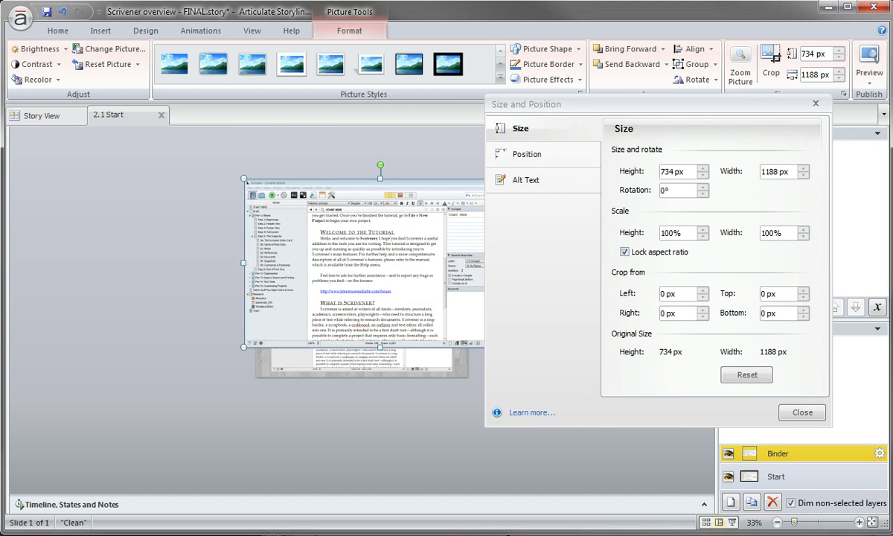
pyautogui.scroll(3, 364, 298)
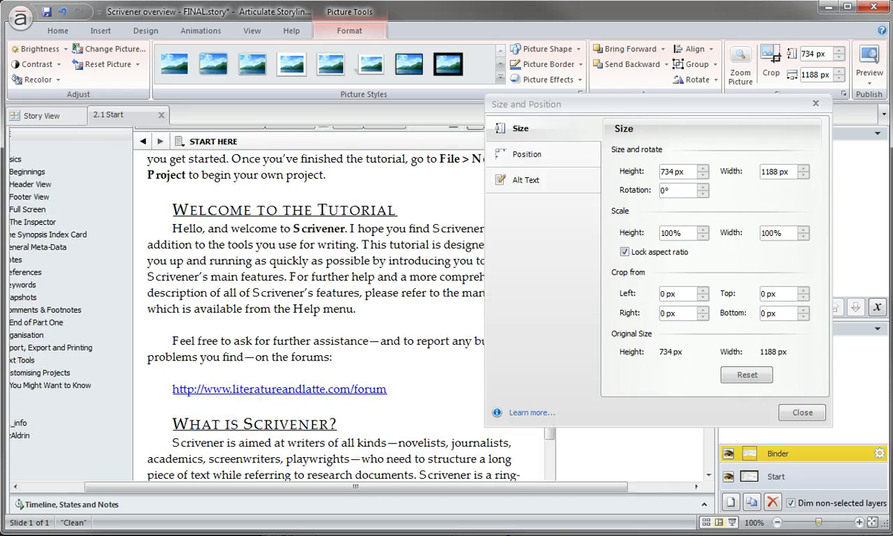
pyautogui.scroll(-3, 357, 297)
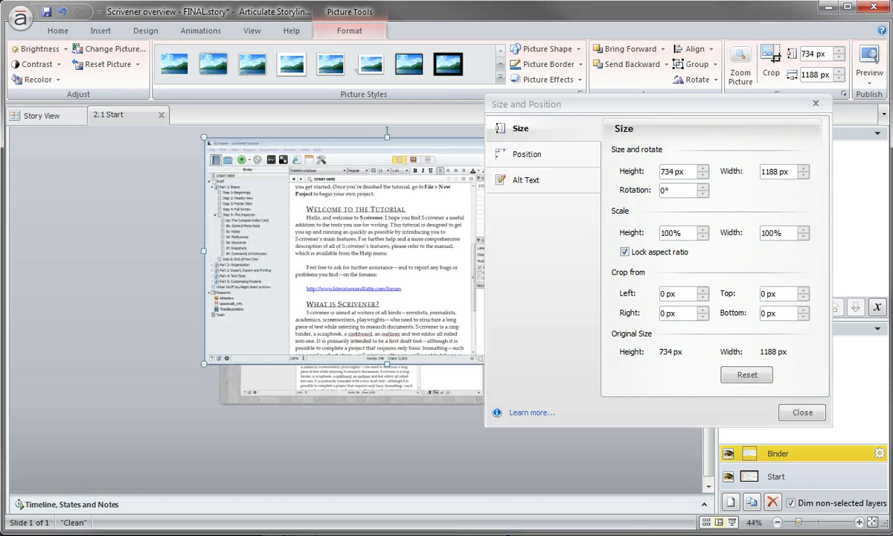
pyautogui.scroll(-1, 413, 335)
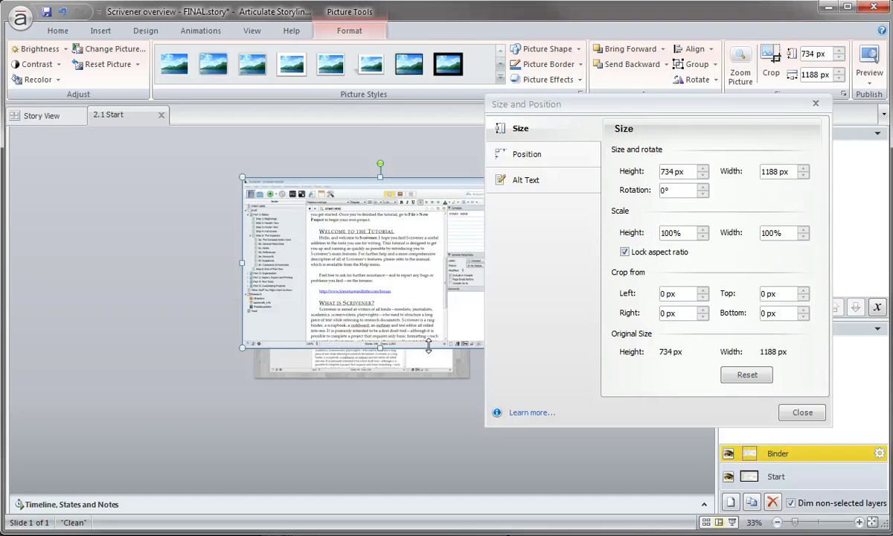
pyautogui.moveTo(523, 106); pyautogui.dragTo(581, 103)
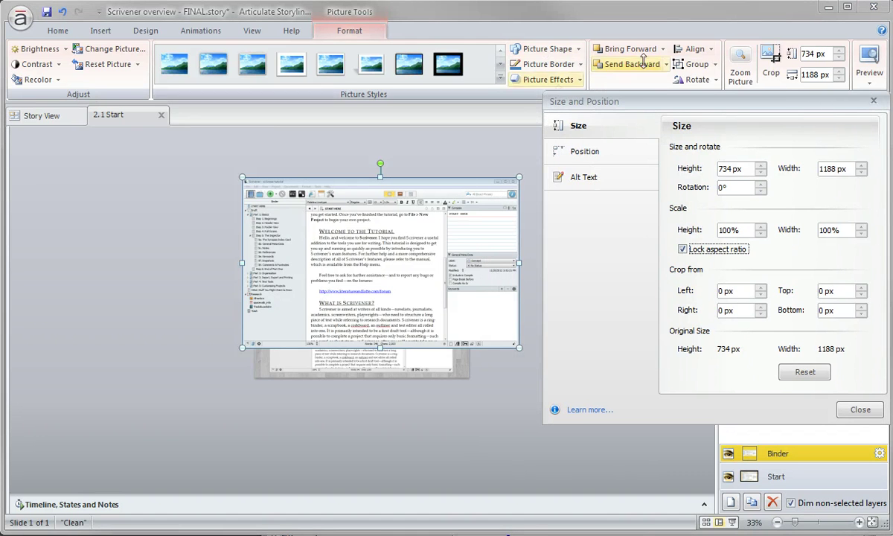
# Step: Crop the screenshot copy down to its top-left binder pane
pyautogui.click(770, 59)
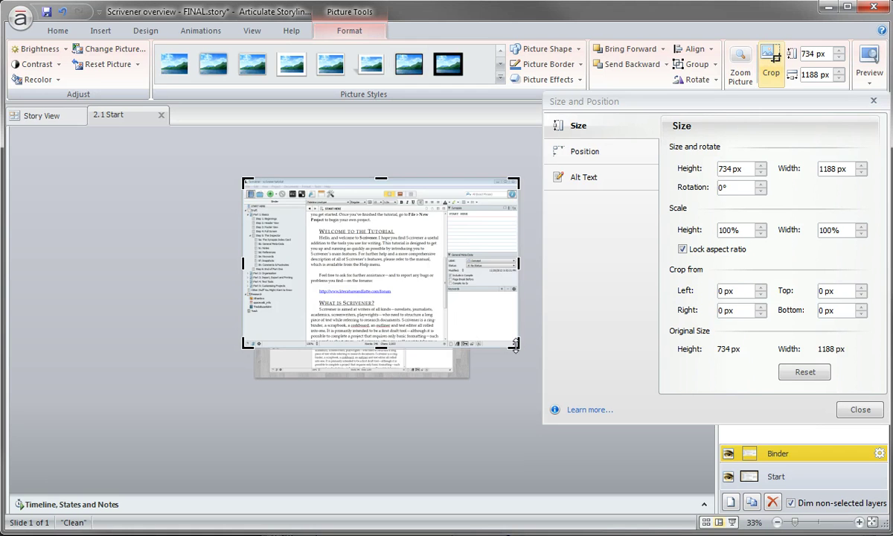
pyautogui.moveTo(515, 344); pyautogui.dragTo(305, 253)
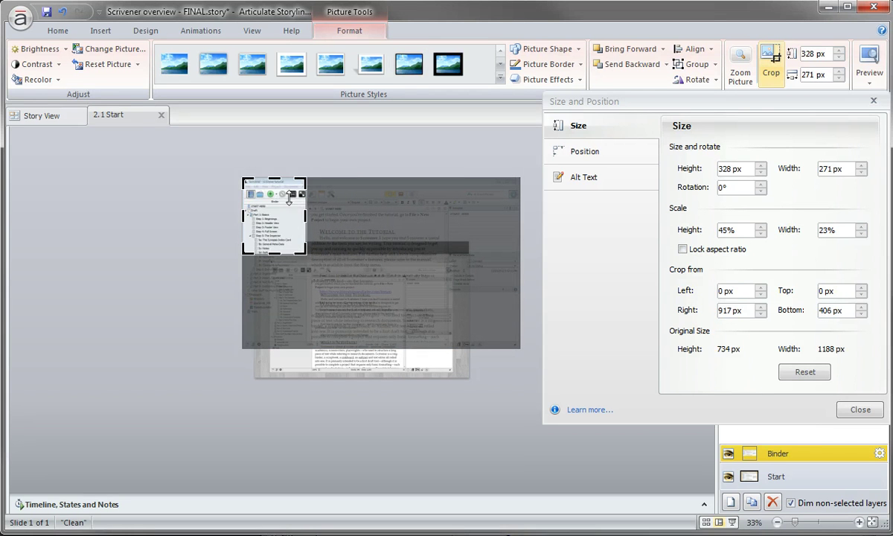
pyautogui.moveTo(275, 181); pyautogui.dragTo(275, 201)
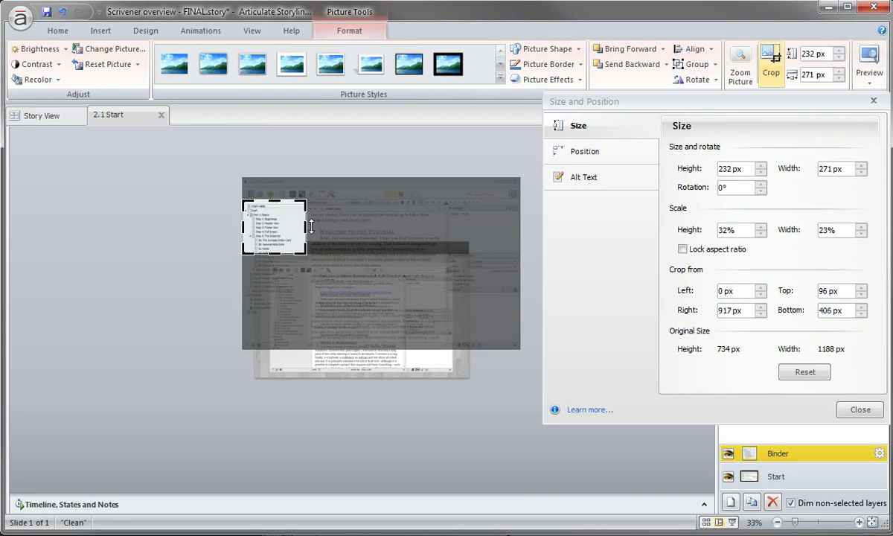
pyautogui.moveTo(306, 226); pyautogui.dragTo(302, 227)
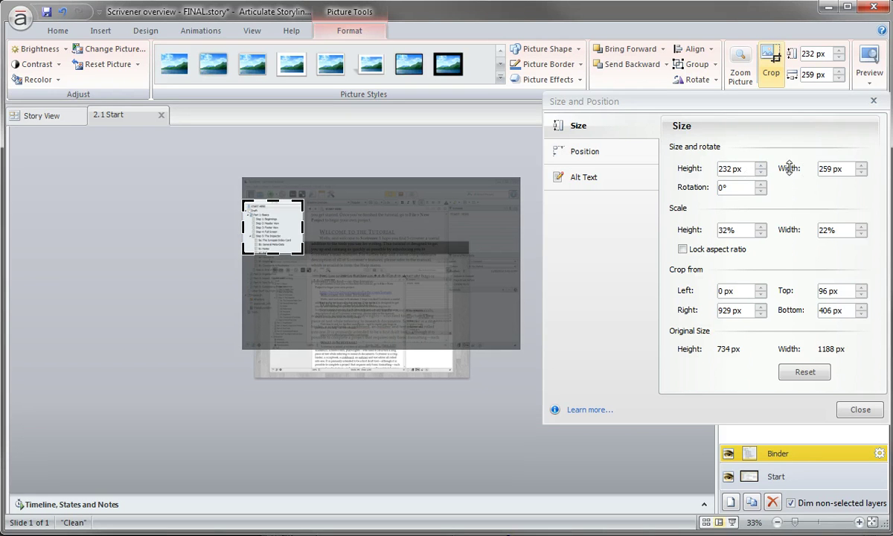
# Step: Set the crop's width to 232 px and place it over the larger screenshot
pyautogui.click(841, 169)
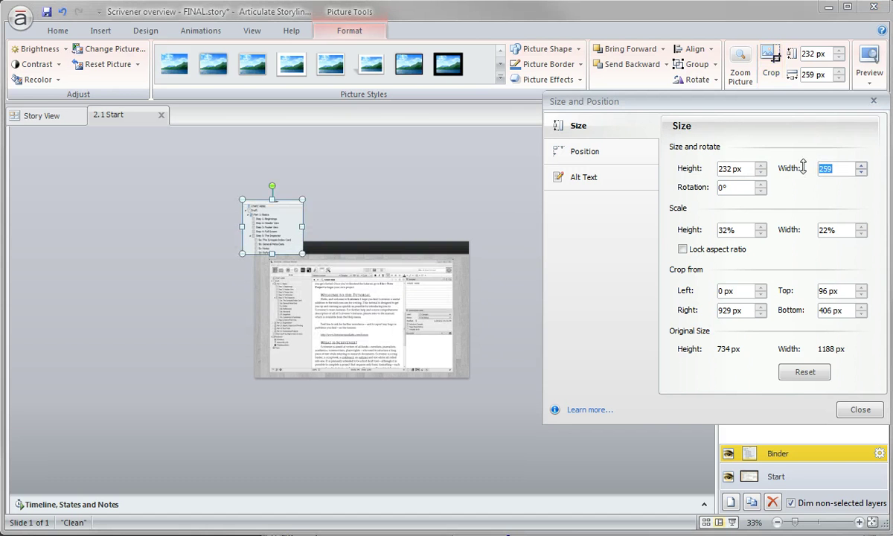
pyautogui.write('232')
pyautogui.press('Tab')
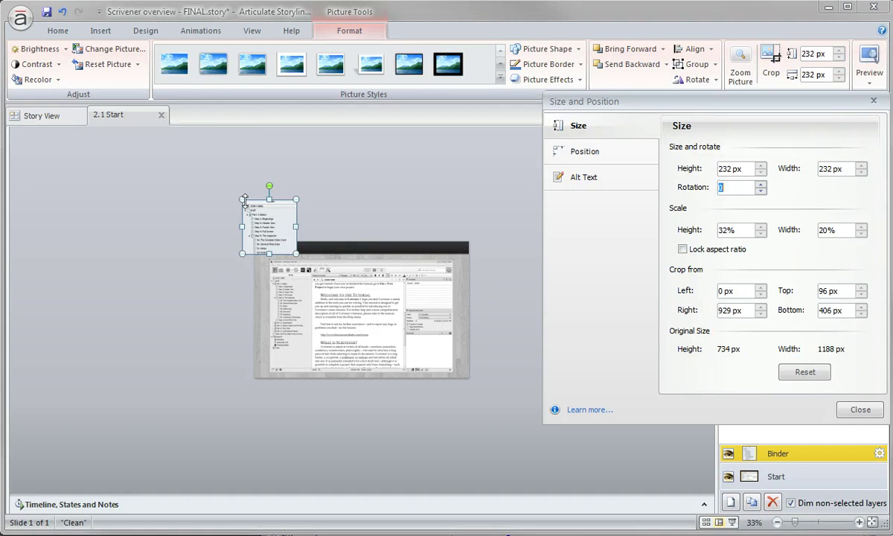
pyautogui.moveTo(280, 213); pyautogui.dragTo(289, 258)
pyautogui.scroll(3, 290, 258)
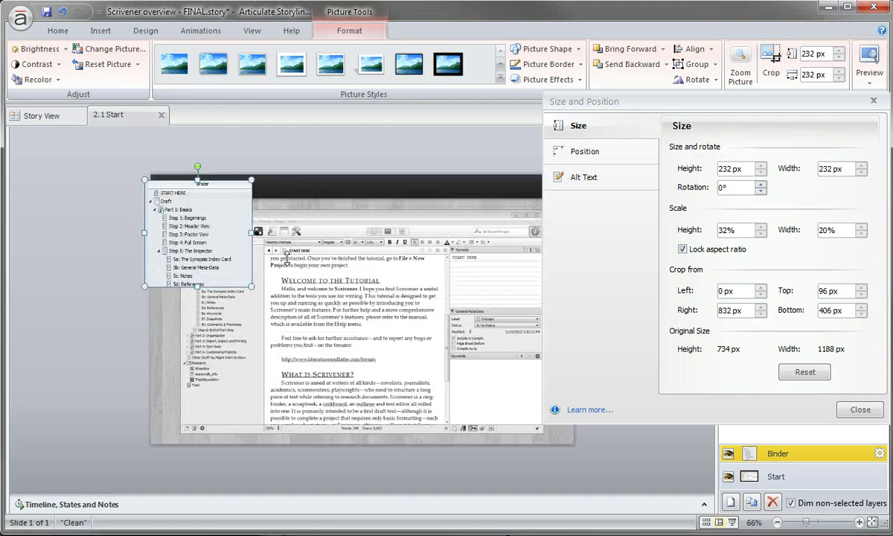
pyautogui.moveTo(233, 254); pyautogui.dragTo(326, 292)
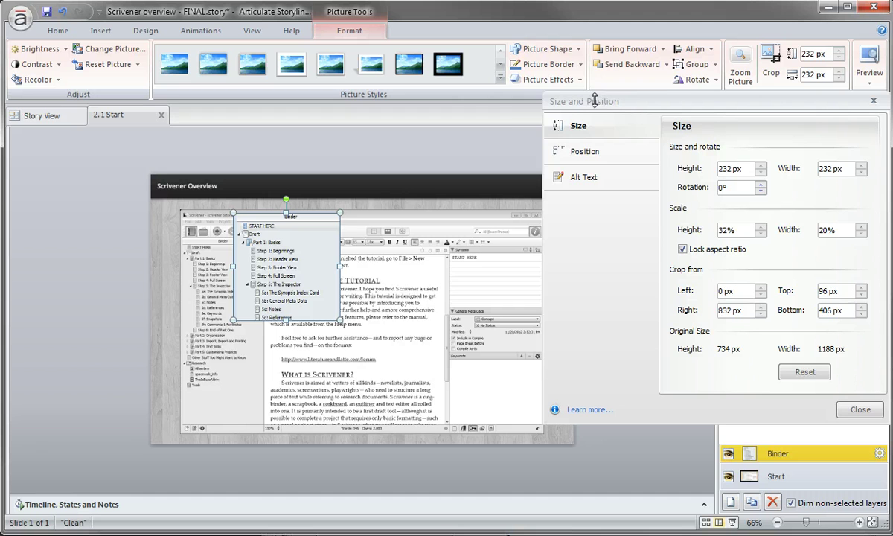
# Step: Clip the binder crop into an oval and move it over the binder panel
pyautogui.click(543, 49)
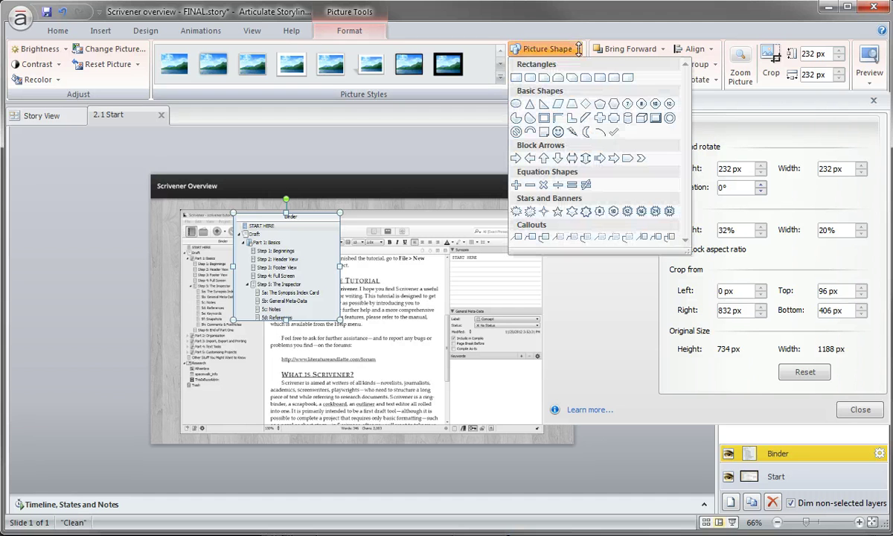
pyautogui.click(515, 104)
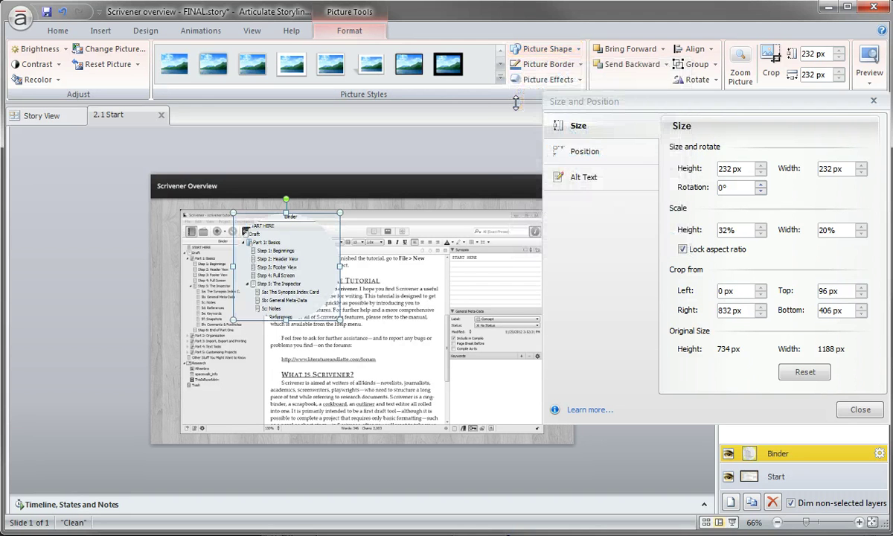
pyautogui.moveTo(285, 242); pyautogui.dragTo(167, 235)
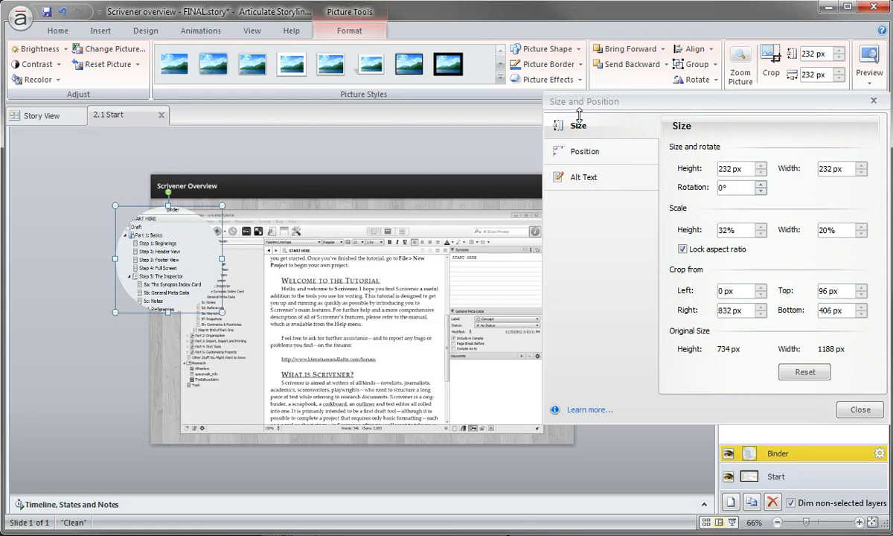
# Step: Give the circle a black 5 px outline and shift it right over the binder
pyautogui.click(580, 64)
pyautogui.click(580, 64)
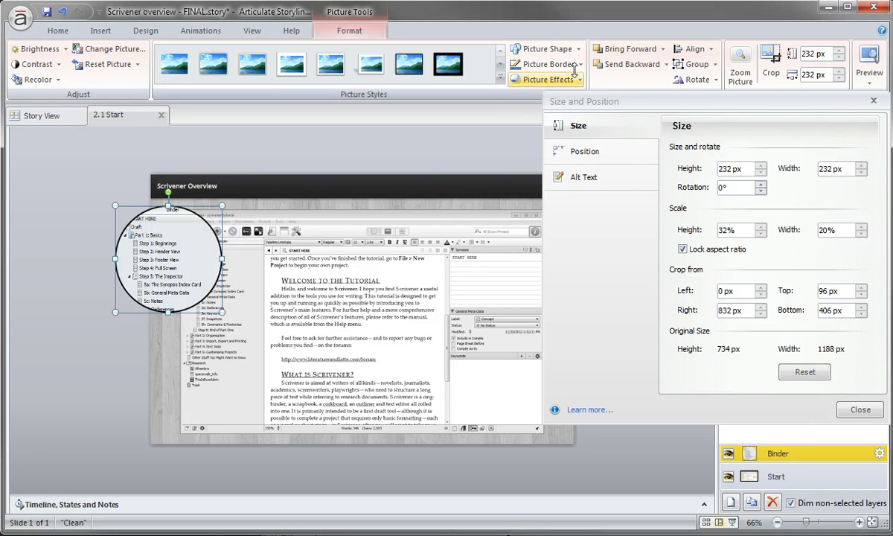
pyautogui.click(581, 64)
pyautogui.moveTo(554, 214)
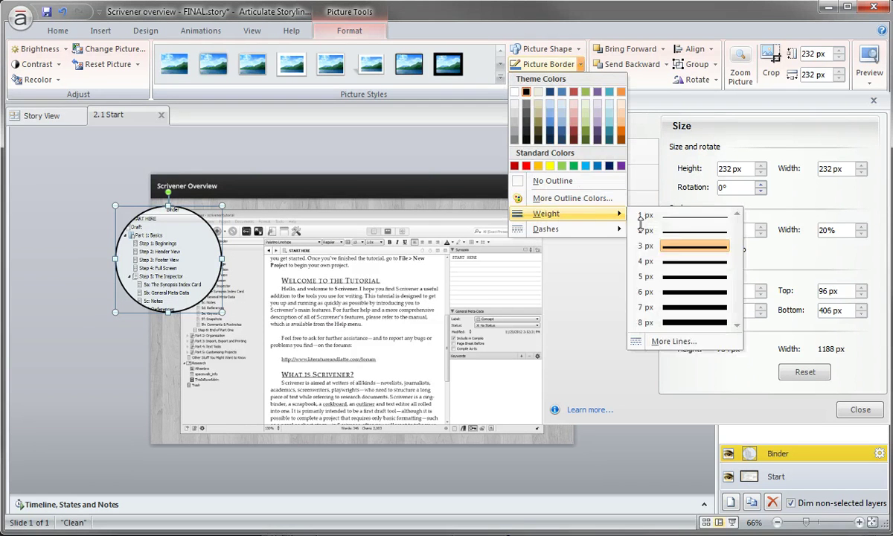
pyautogui.click(682, 277)
pyautogui.moveTo(126, 257); pyautogui.dragTo(217, 279)
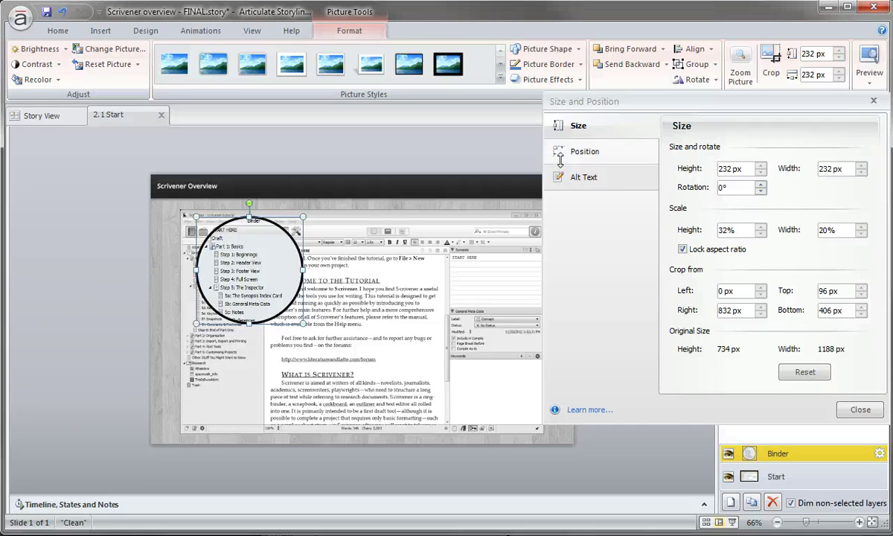
# Step: Add an outer shadow to the circle
pyautogui.click(553, 80)
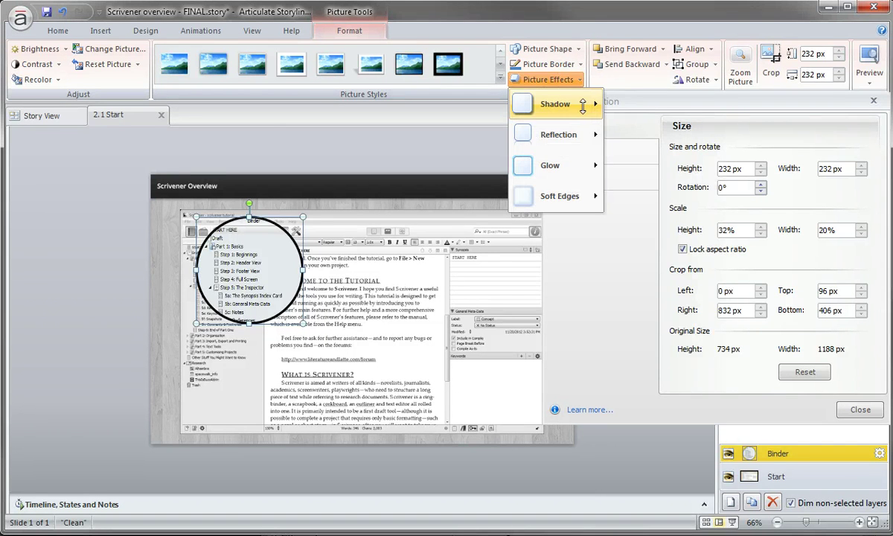
pyautogui.moveTo(550, 105)
pyautogui.click(654, 211)
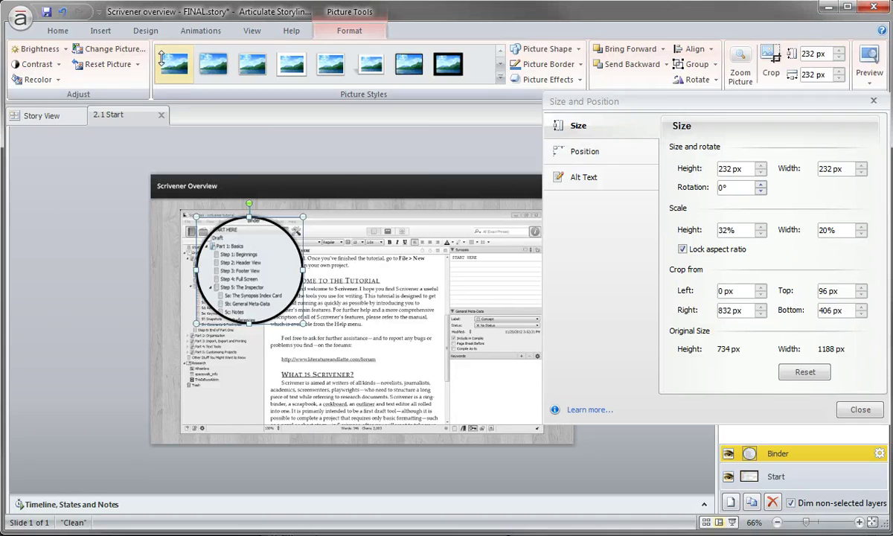
pyautogui.click(100, 31)
# Step: Draw a black-styled rectangle 208 px high beside the circle
pyautogui.click(260, 71)
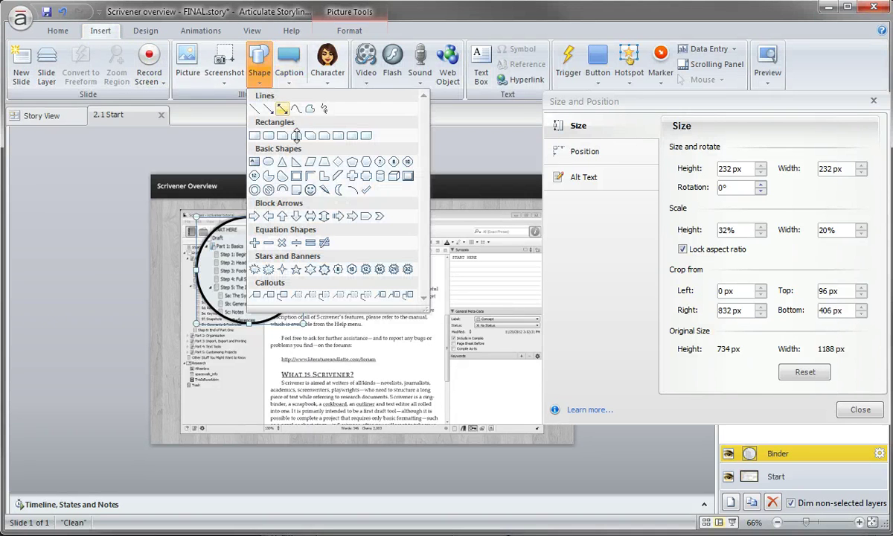
pyautogui.click(254, 134)
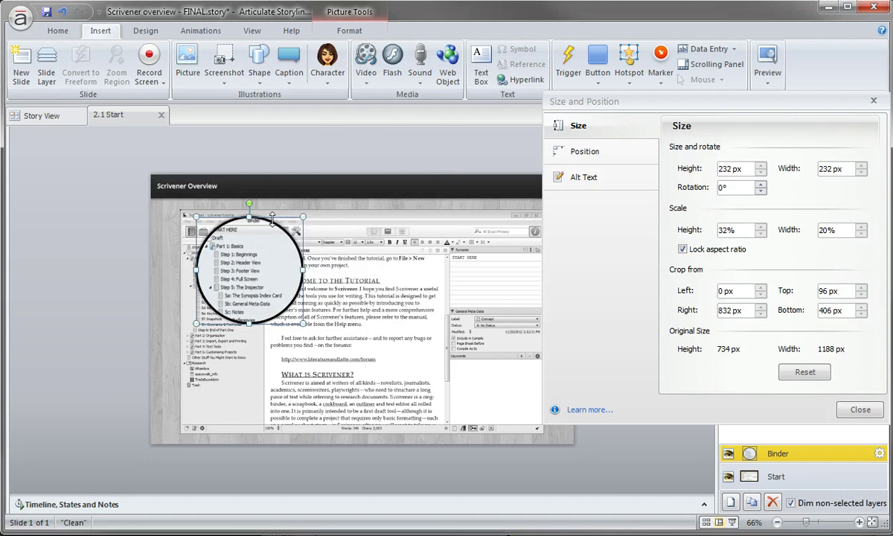
pyautogui.moveTo(266, 217); pyautogui.dragTo(454, 330)
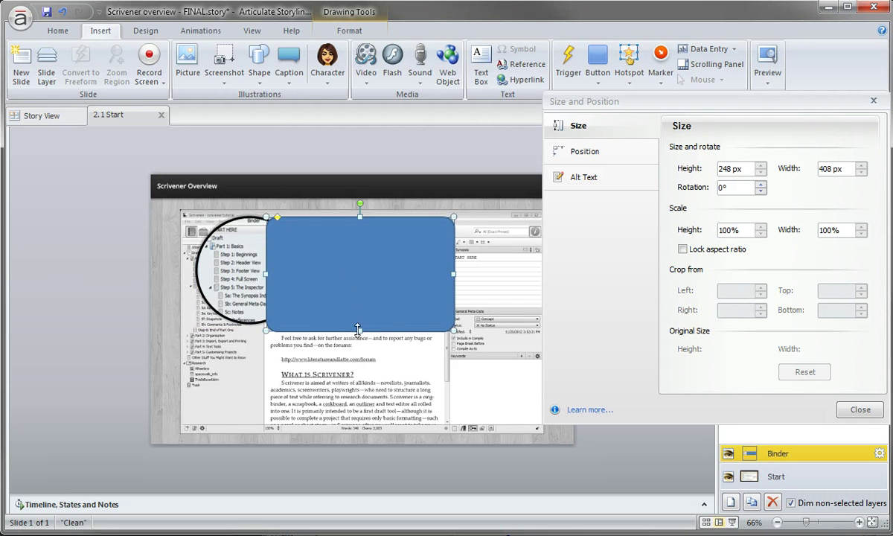
pyautogui.moveTo(360, 329); pyautogui.dragTo(360, 311)
pyautogui.click(349, 31)
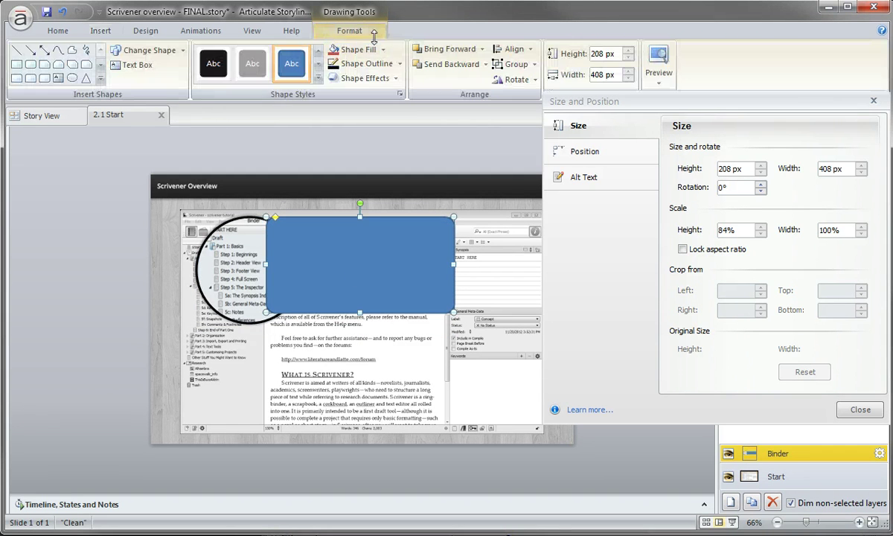
pyautogui.click(213, 63)
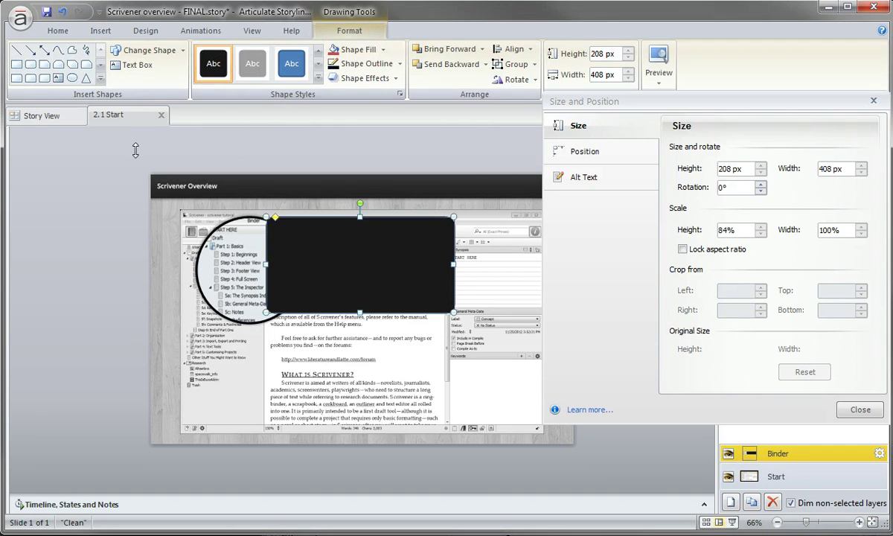
# Step: Type 'This is text' in the rectangle and send it behind the magnifier circle
pyautogui.write('This is t')
pyautogui.write('ext')
pyautogui.rightClick(408, 277)
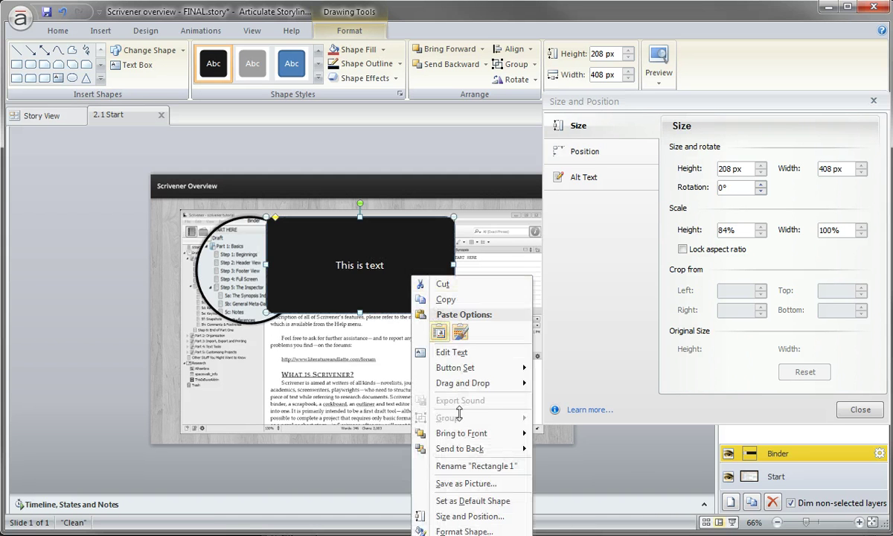
pyautogui.moveTo(481, 449)
pyautogui.click(583, 465)
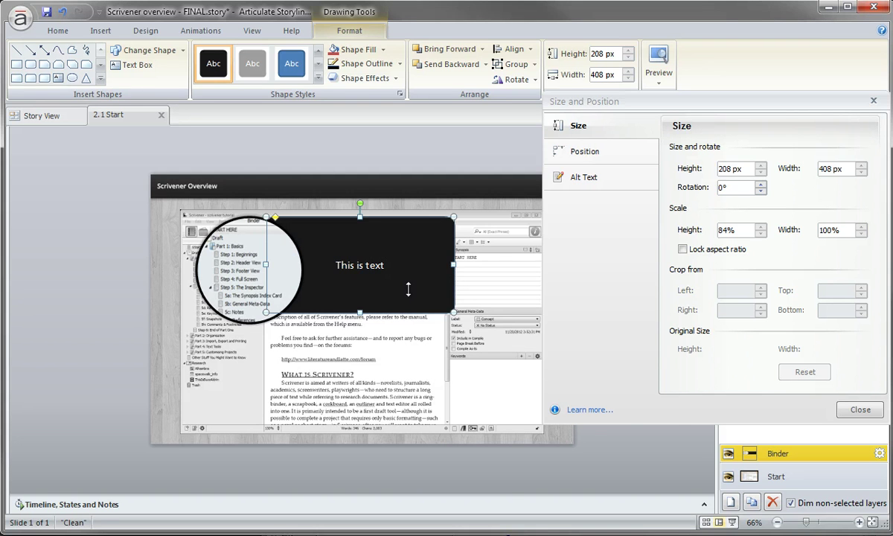
pyautogui.press('Escape')
# Step: Select the callout and confirm its 408 × 208 px size
pyautogui.scroll(3, 245, 246)
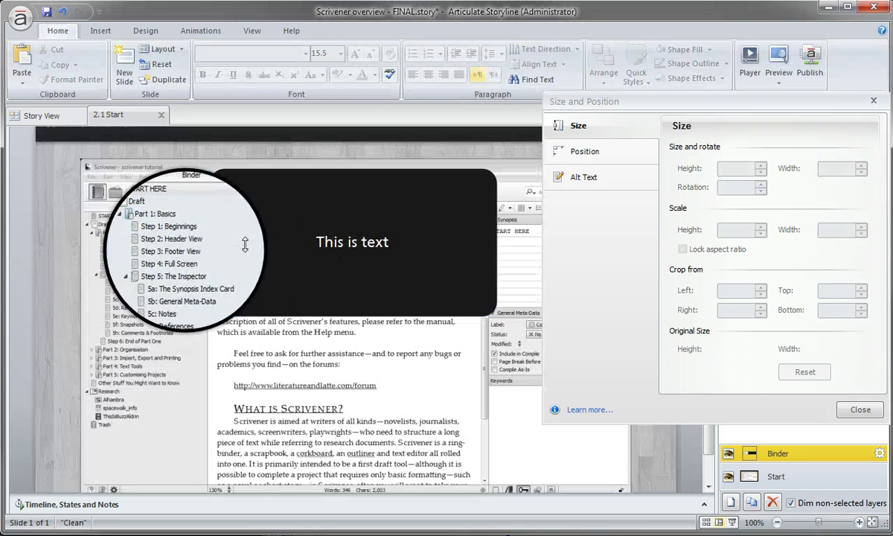
pyautogui.click(339, 263)
pyautogui.scroll(-1, 340, 284)
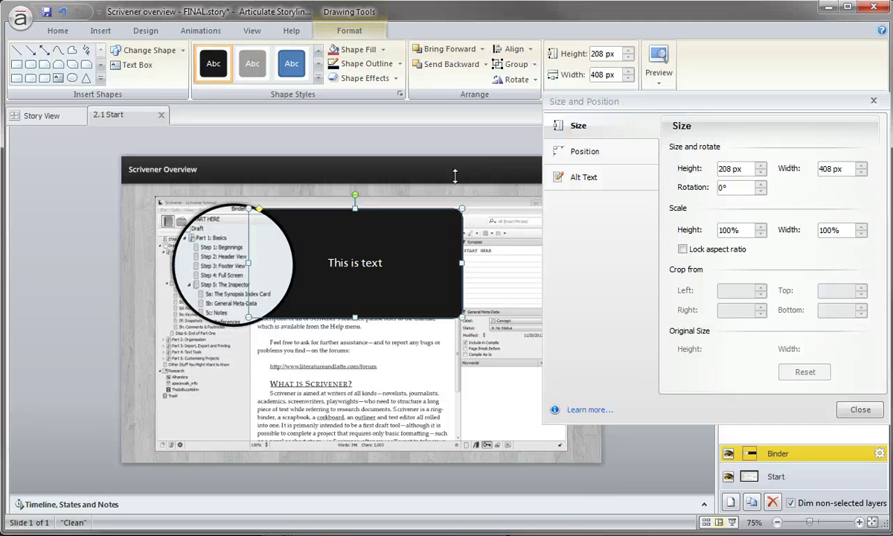
pyautogui.press('Escape')
pyautogui.press('Escape')
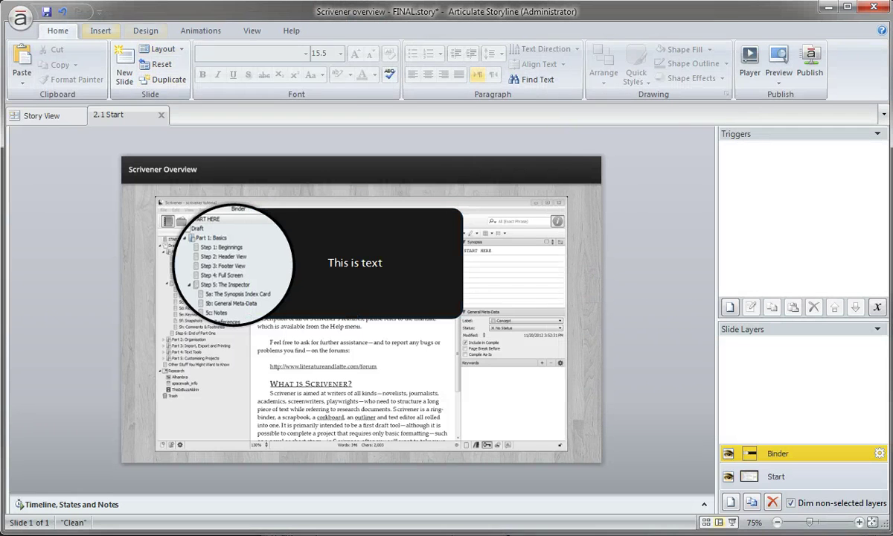
# Step: Draw a rectangle covering the whole slide
pyautogui.click(101, 30)
pyautogui.click(259, 64)
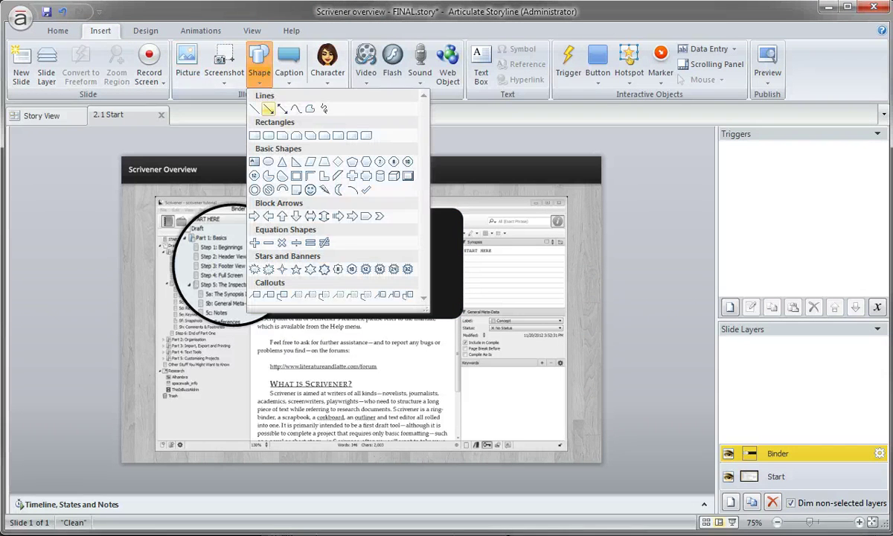
pyautogui.click(251, 128)
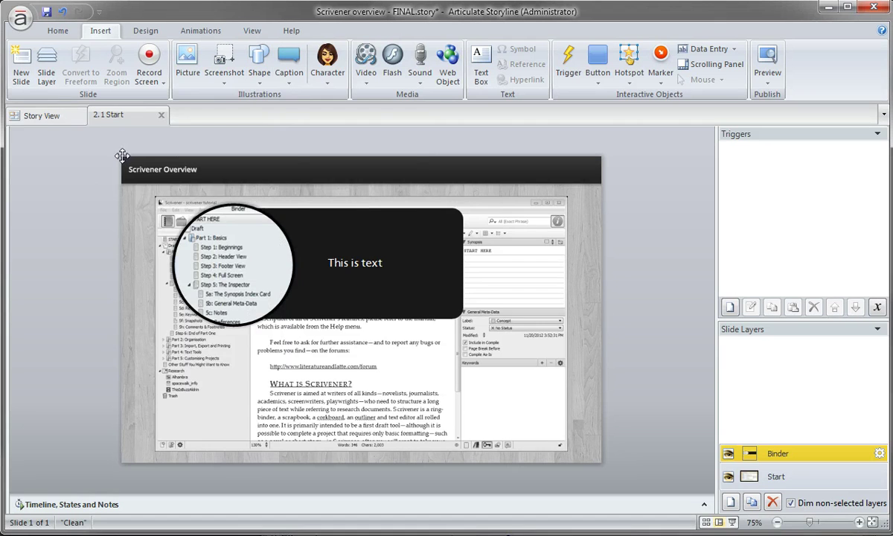
pyautogui.moveTo(119, 153)
pyautogui.mouseDown()
pyautogui.moveTo(306, 302)
pyautogui.moveTo(519, 408)
pyautogui.moveTo(599, 461)
pyautogui.mouseUp()
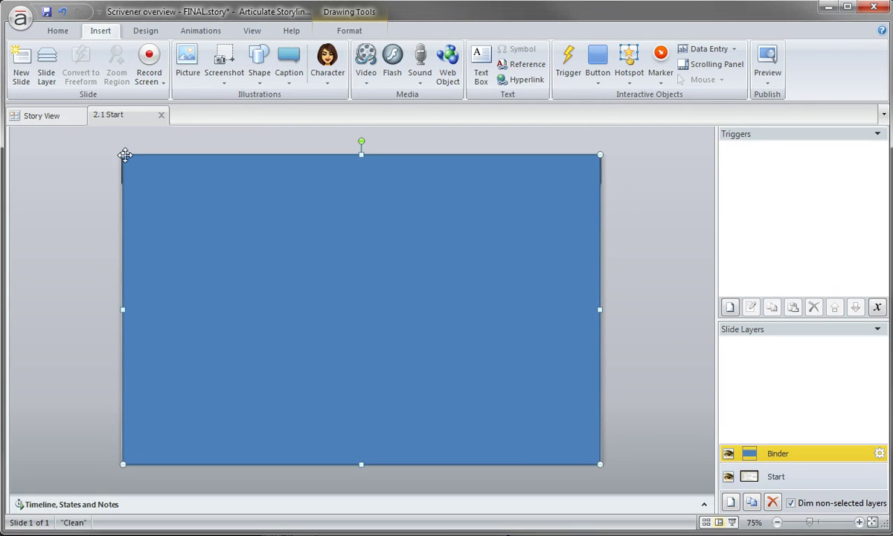
pyautogui.moveTo(122, 154); pyautogui.dragTo(139, 187)
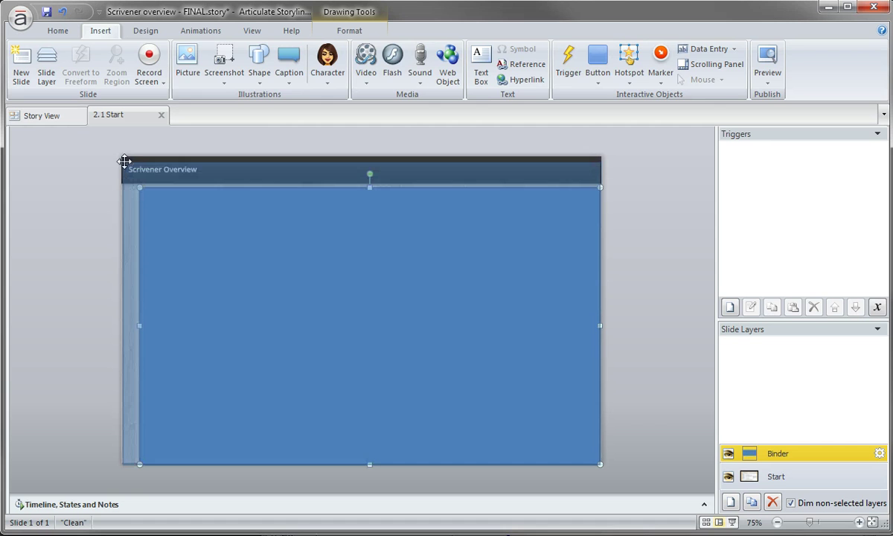
pyautogui.moveTo(123, 156); pyautogui.dragTo(123, 156)
# Step: Fill the rectangle with black and remove its outline
pyautogui.click(360, 32)
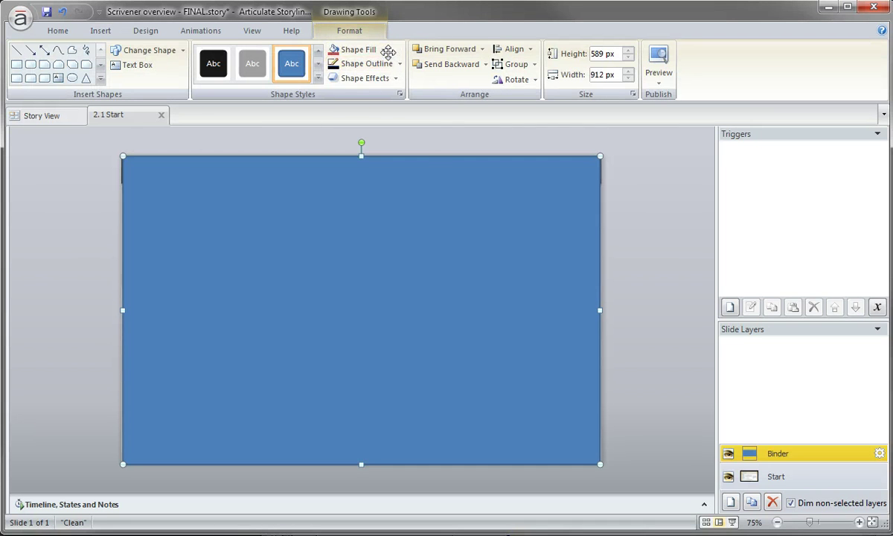
pyautogui.click(384, 49)
pyautogui.click(343, 76)
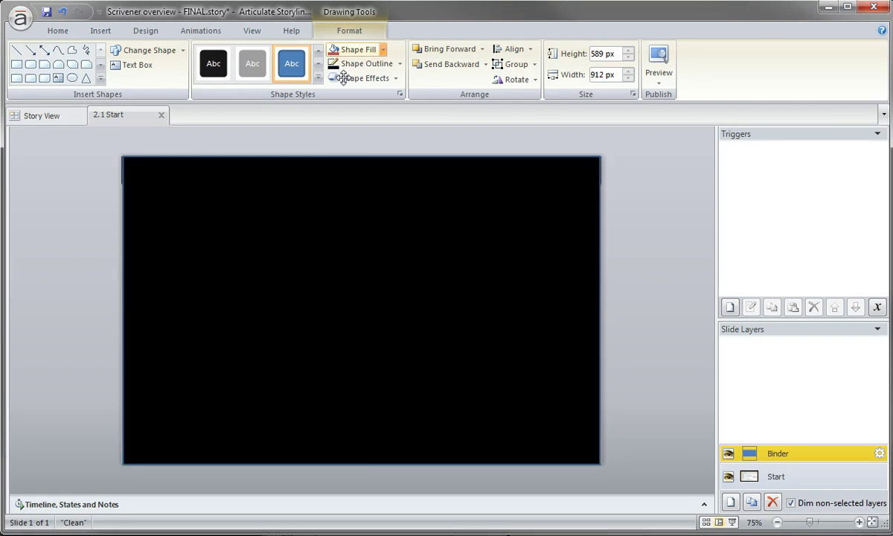
pyautogui.click(376, 63)
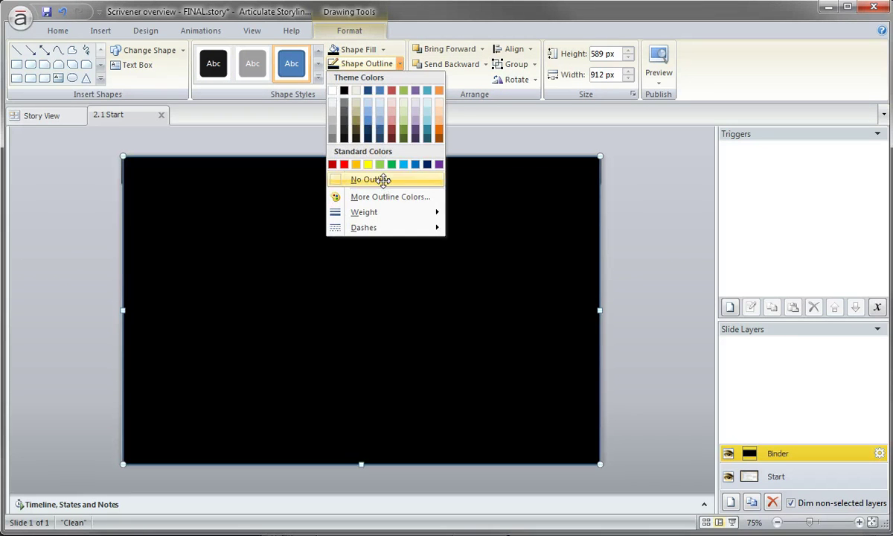
pyautogui.click(365, 180)
pyautogui.rightClick(382, 179)
pyautogui.click(419, 161)
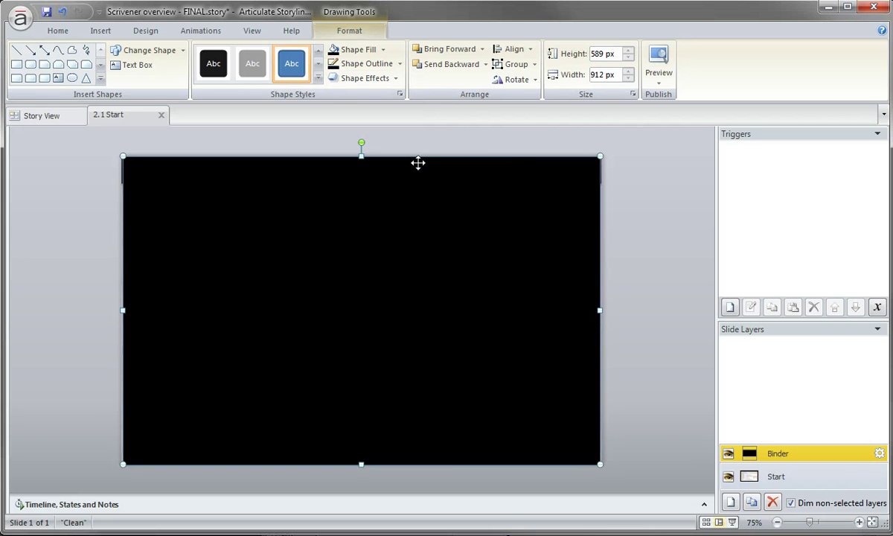
pyautogui.rightClick(419, 163)
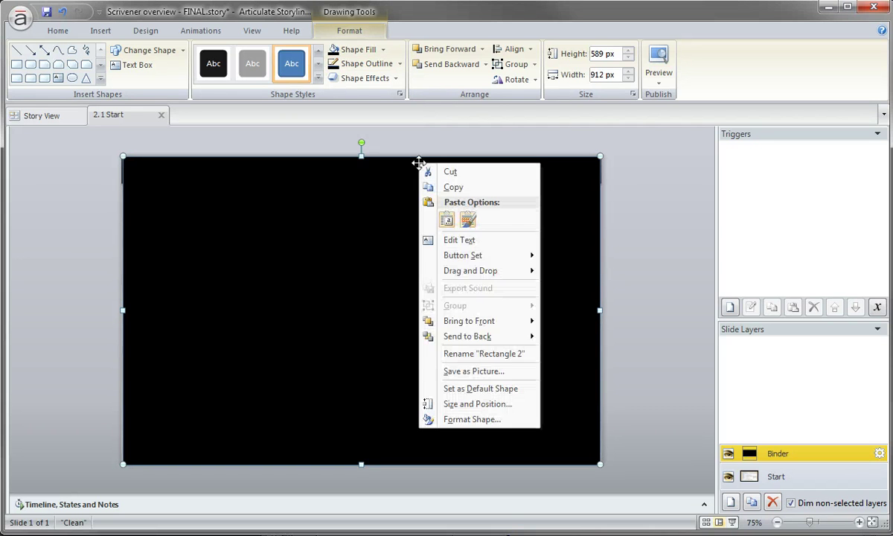
# Step: Make the black overlay 32% transparent and send it to the back
pyautogui.click(497, 417)
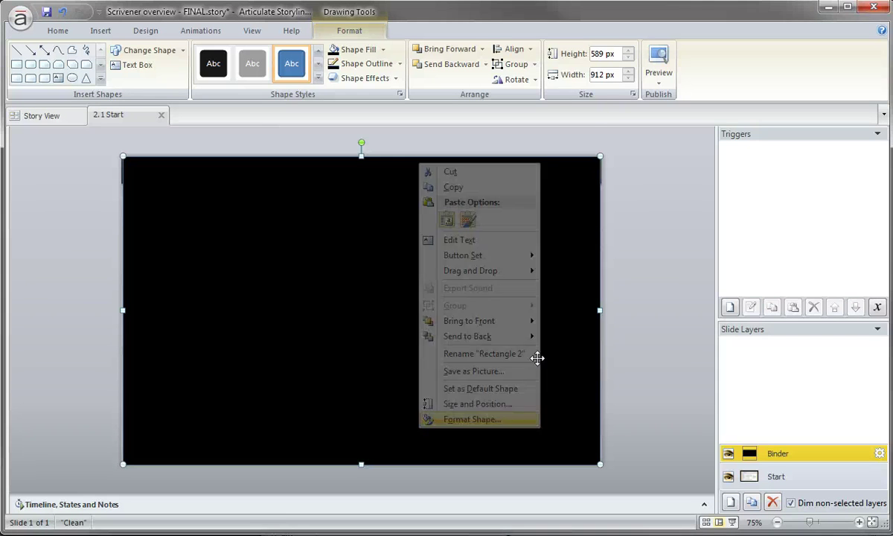
pyautogui.moveTo(734, 224); pyautogui.dragTo(740, 223)
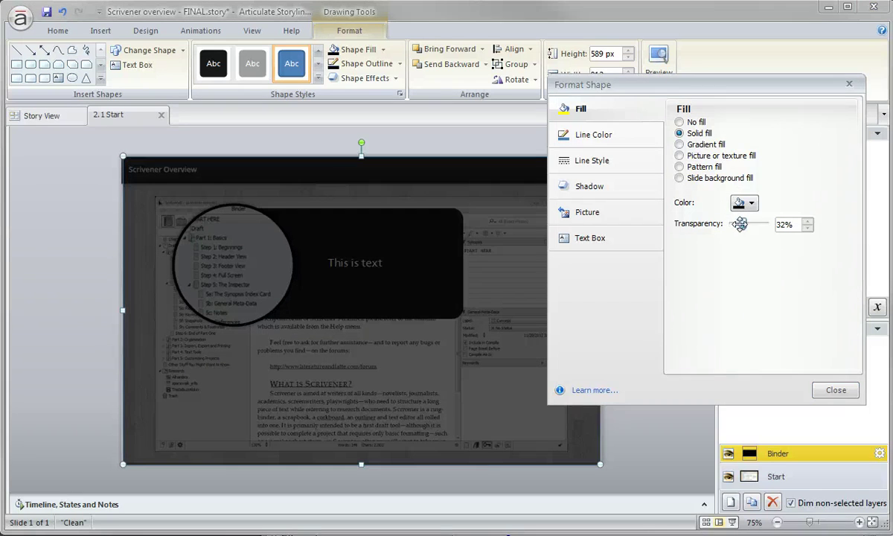
pyautogui.click(834, 388)
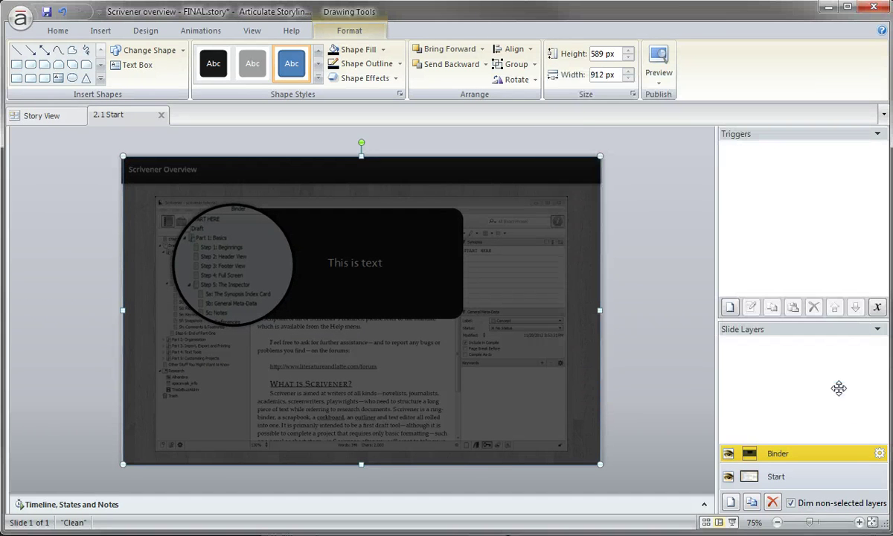
pyautogui.rightClick(495, 212)
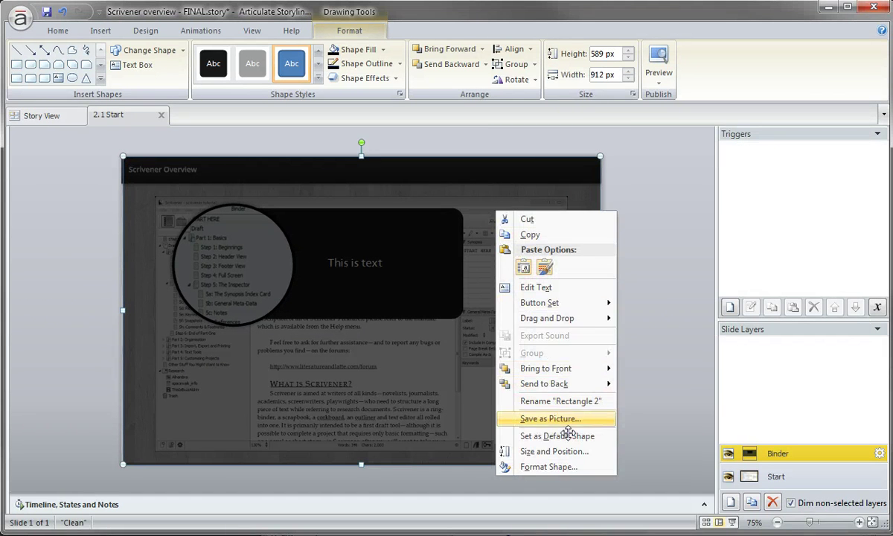
pyautogui.click(547, 383)
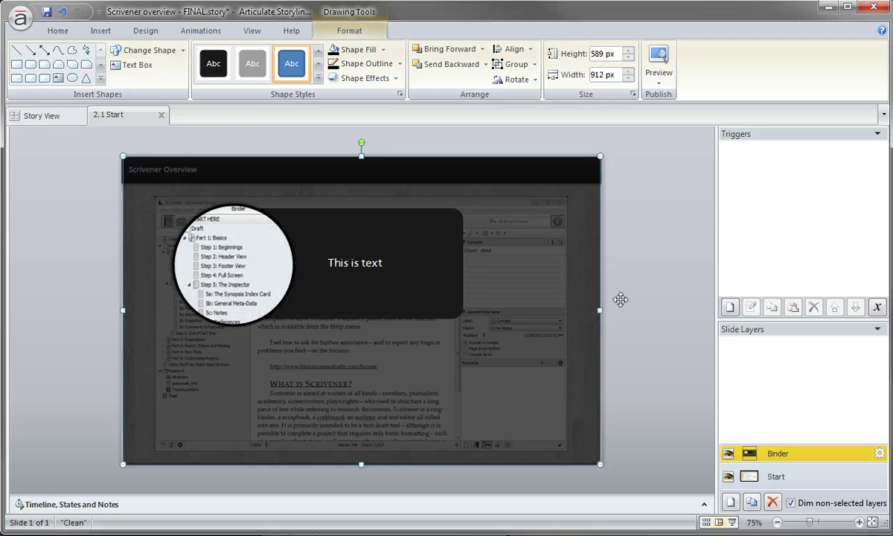
pyautogui.click(630, 265)
# Step: Give the 'This is text' callout a white outline
pyautogui.click(377, 301)
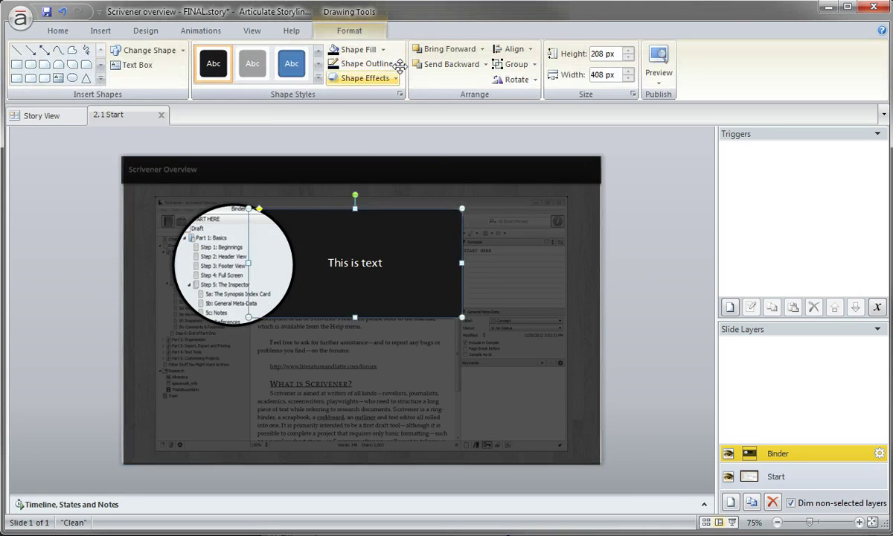
pyautogui.click(400, 65)
pyautogui.click(310, 90)
pyautogui.click(671, 203)
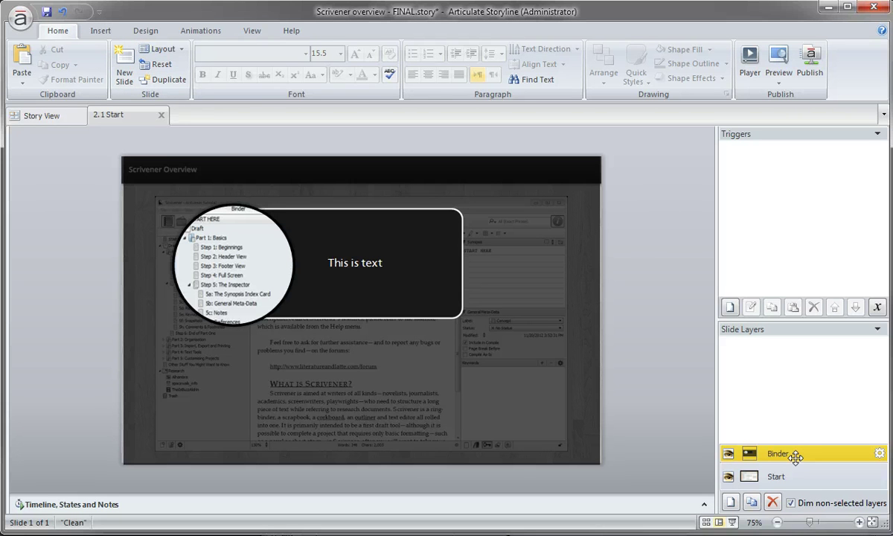
# Step: Draw a small blue button on the callout's top-right corner that hides this layer when clicked
pyautogui.click(100, 31)
pyautogui.click(597, 63)
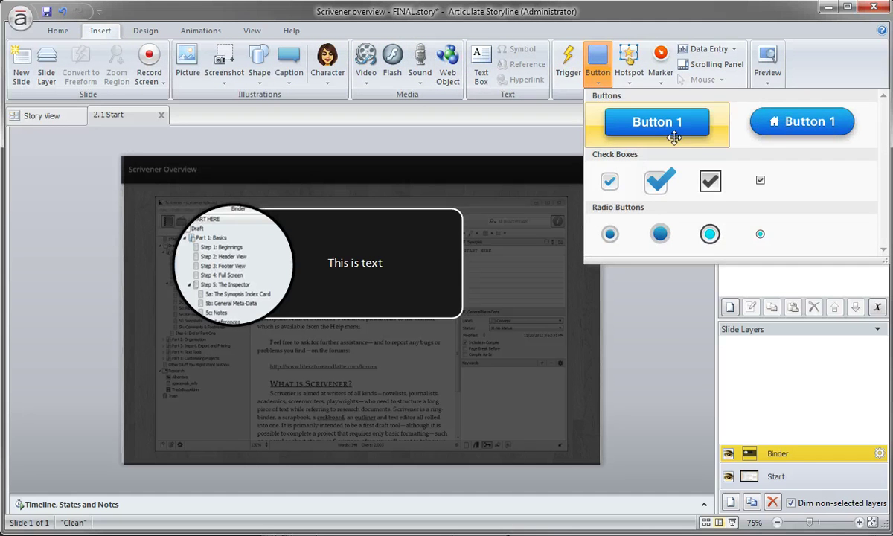
pyautogui.click(765, 123)
pyautogui.moveTo(450, 202); pyautogui.dragTo(469, 224)
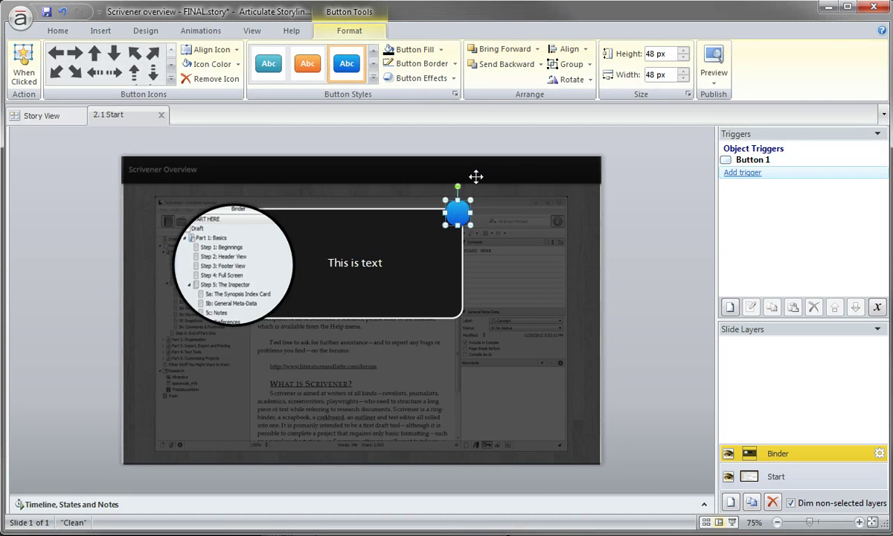
pyautogui.hotkey('ctrl', 'shift', 't')
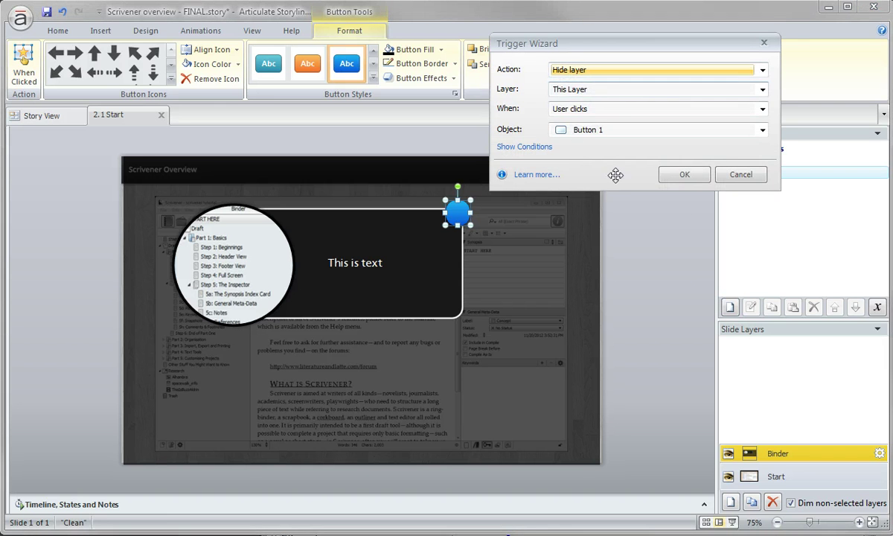
pyautogui.click(677, 174)
pyautogui.click(640, 286)
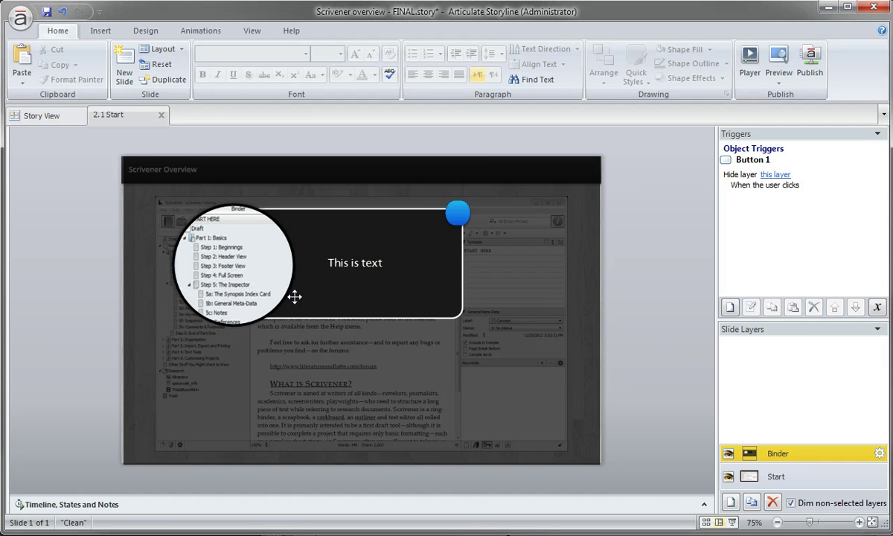
# Step: Return to editing the Start base layer
pyautogui.click(806, 475)
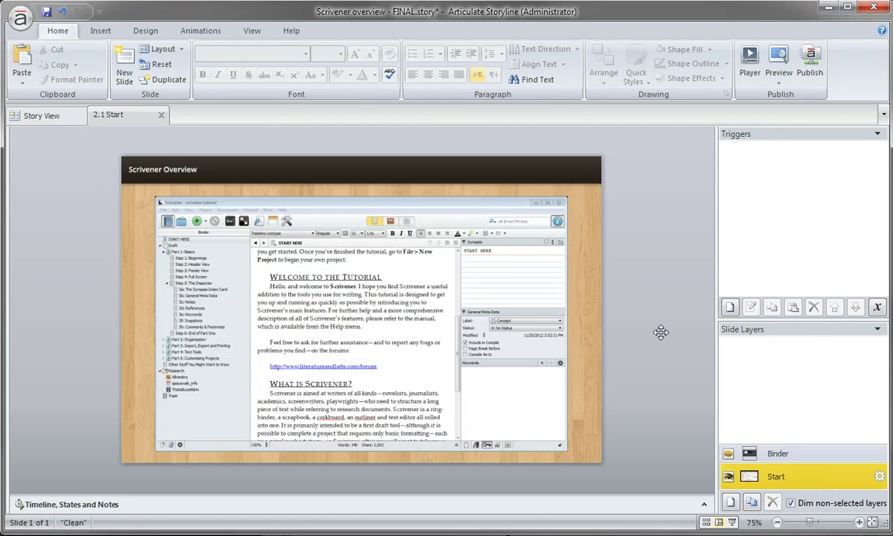